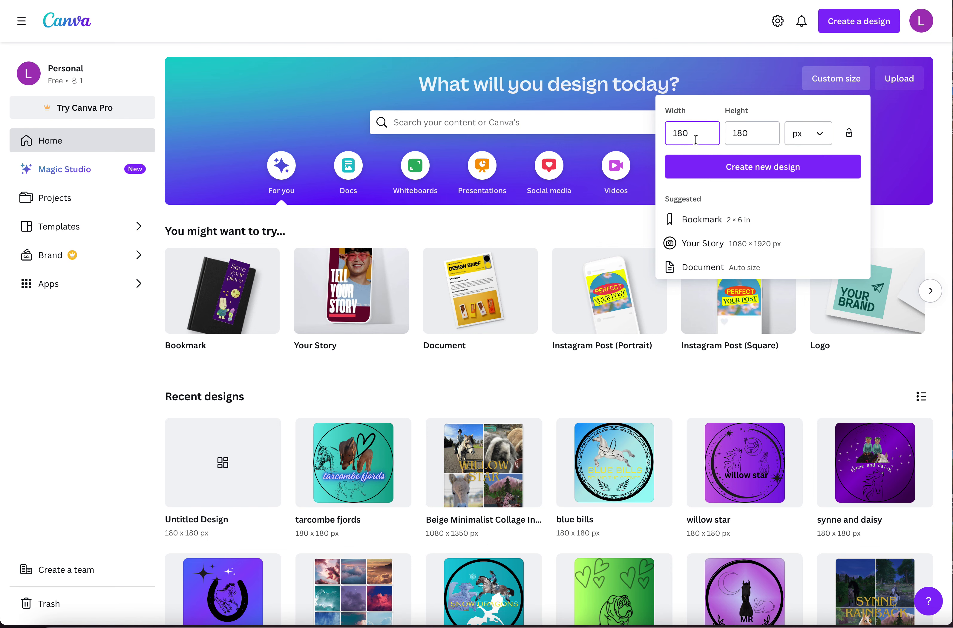
Step: Create a blank 180 × 180 px custom-size design and show the Elements library
{"action": "left_click", "coordinate": [762, 169]}
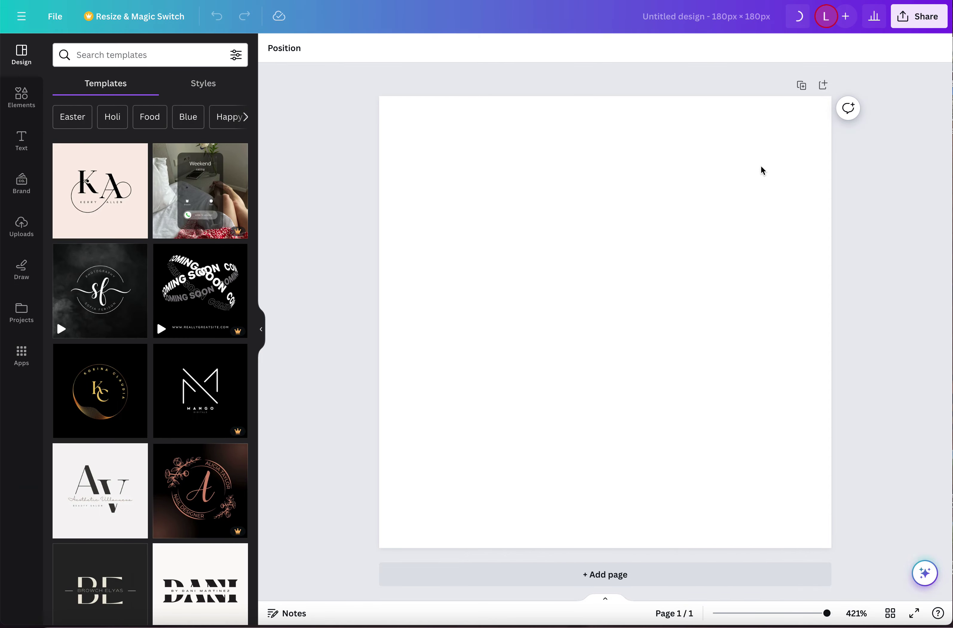
{"action": "left_click", "coordinate": [38, 94]}
Step: Add the pink-green gradient graphic from a 'gradient' search and stretch it over the whole page
{"action": "left_click", "coordinate": [92, 58]}
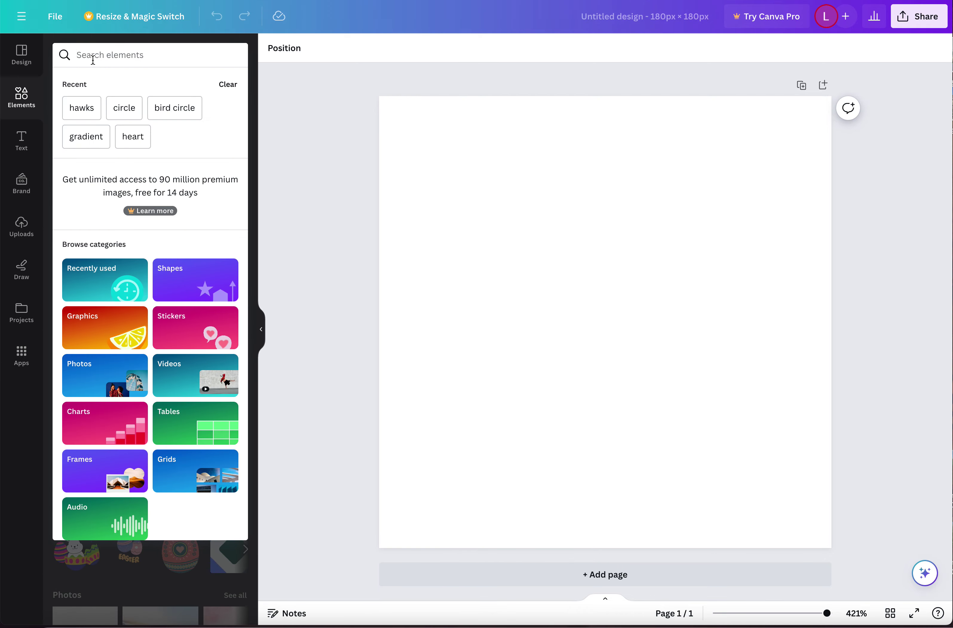
{"action": "type", "text": "gradi"}
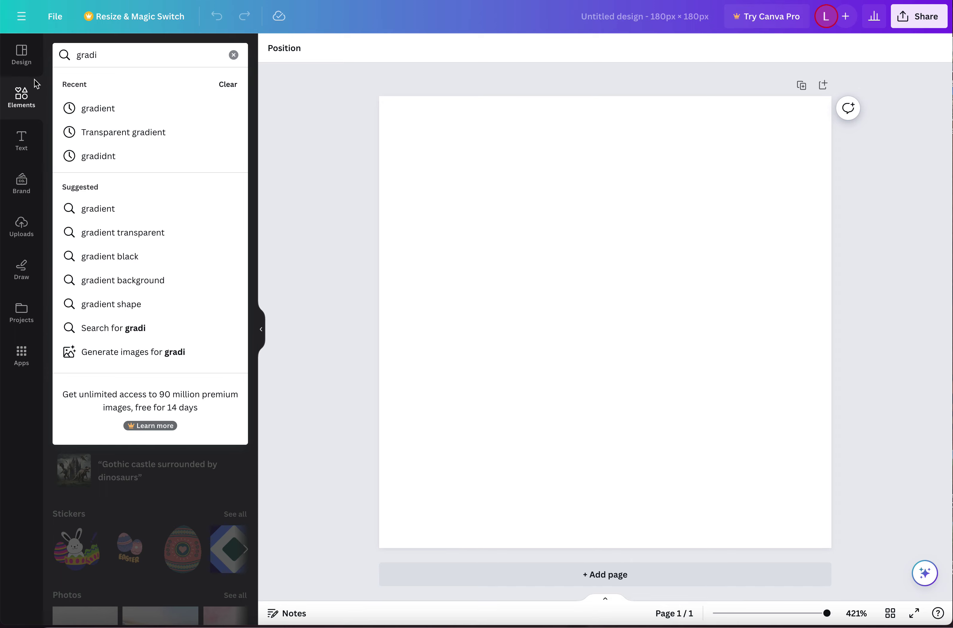
{"action": "left_click", "coordinate": [87, 106]}
{"action": "left_click", "coordinate": [98, 96]}
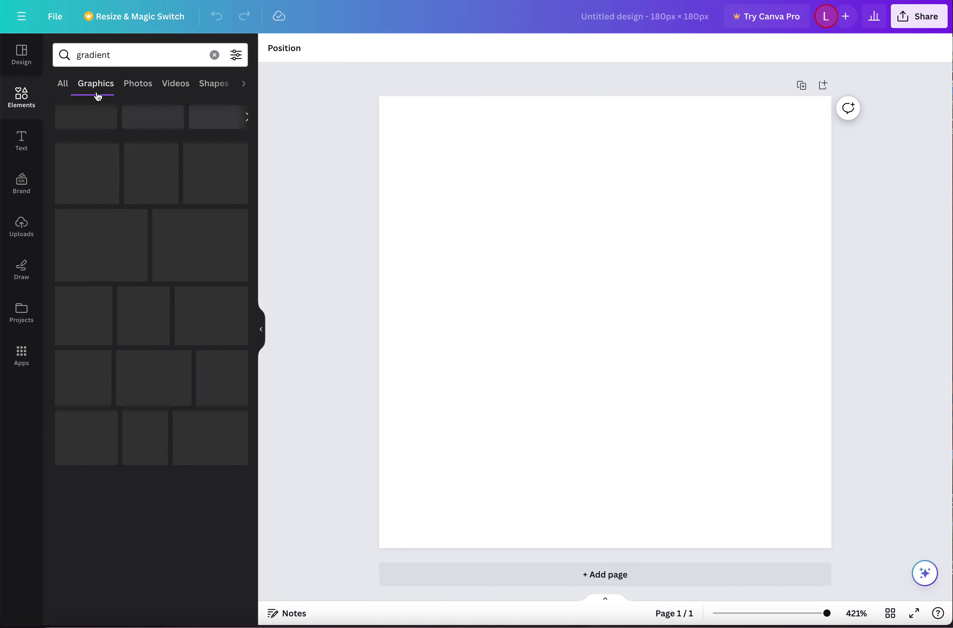
{"action": "scroll", "coordinate": [206, 305], "scroll_direction": "down", "scroll_amount": 4}
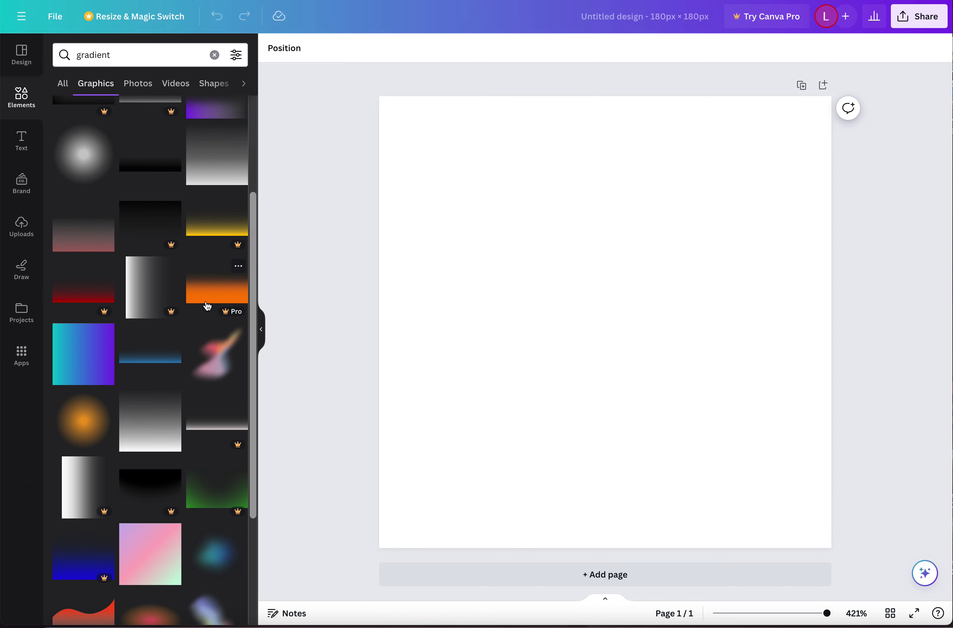
{"action": "scroll", "coordinate": [206, 305], "scroll_direction": "down", "scroll_amount": 1}
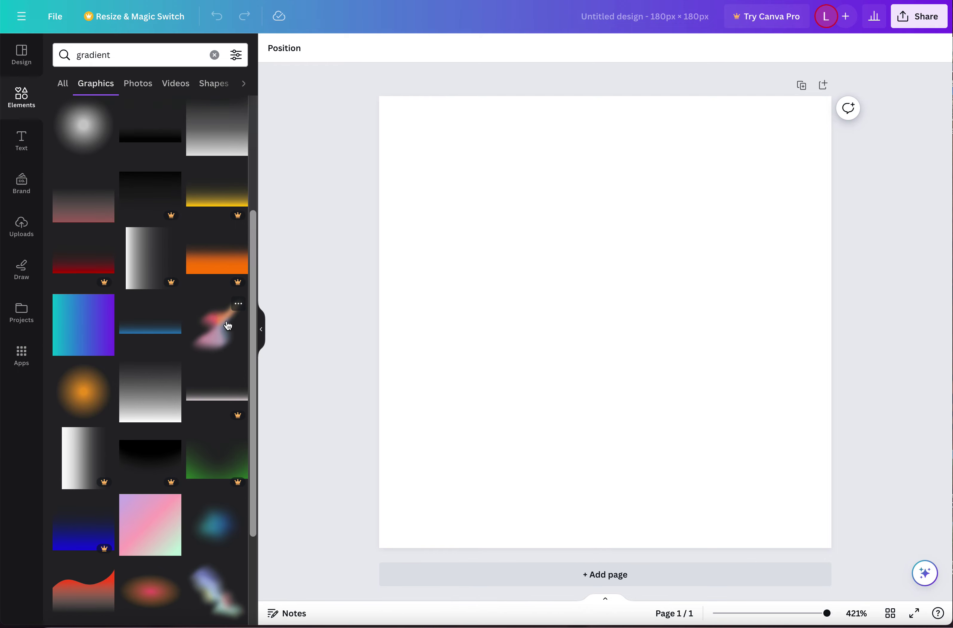
{"action": "left_click", "coordinate": [154, 508]}
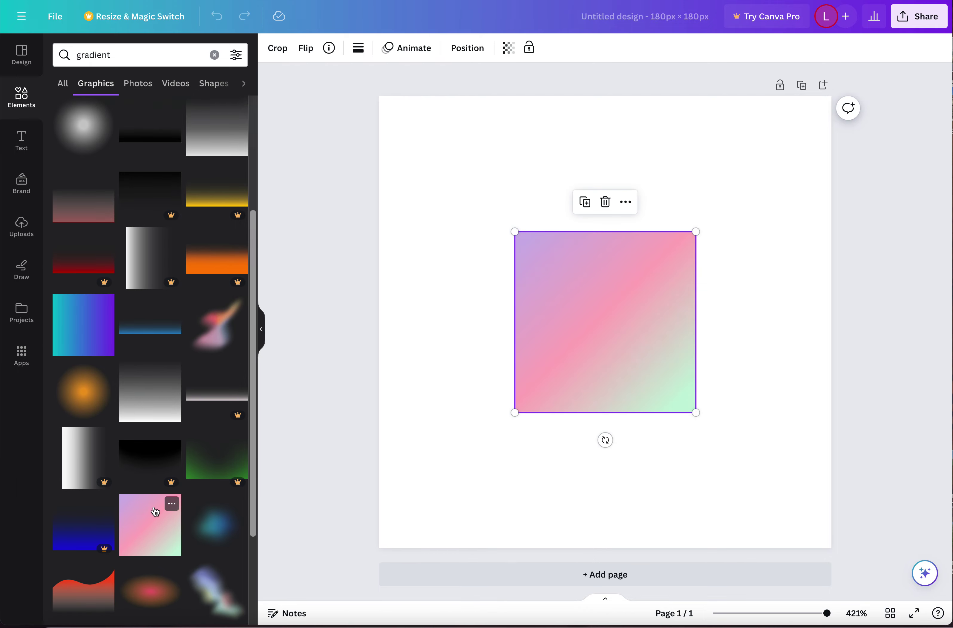
{"action": "left_click_drag", "start_coordinate": [587, 322], "coordinate": [454, 185]}
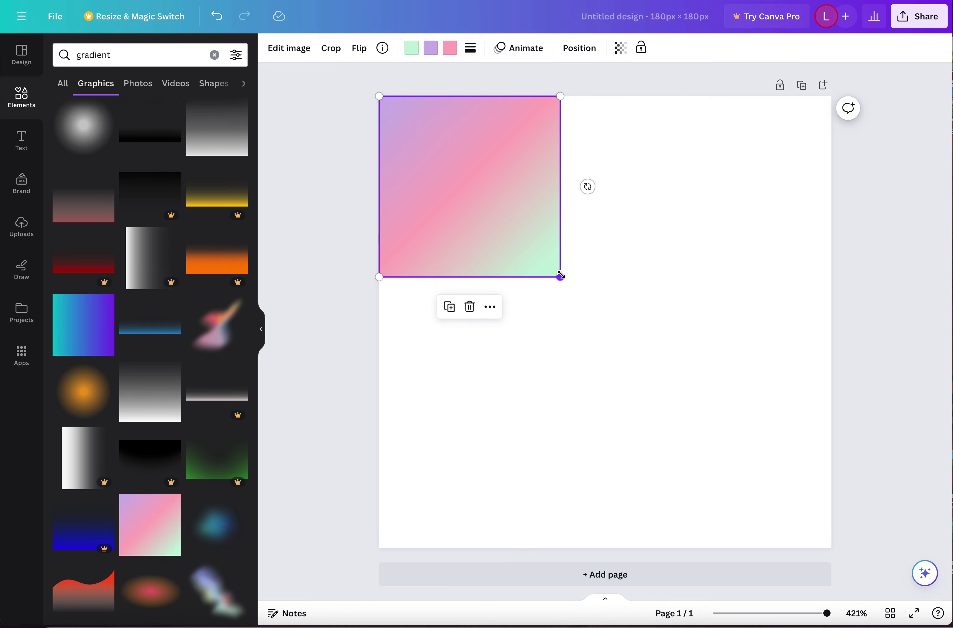
{"action": "left_click_drag", "start_coordinate": [560, 276], "coordinate": [858, 517]}
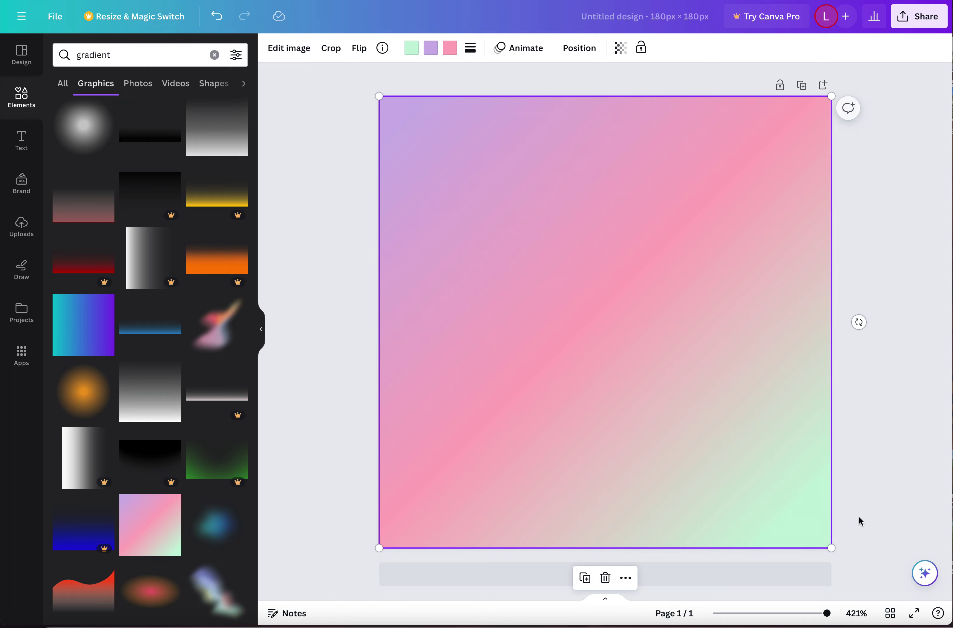
Step: Recolour the gradient's green stop to purple and its lavender stop to a dark purple
{"action": "left_click", "coordinate": [411, 53]}
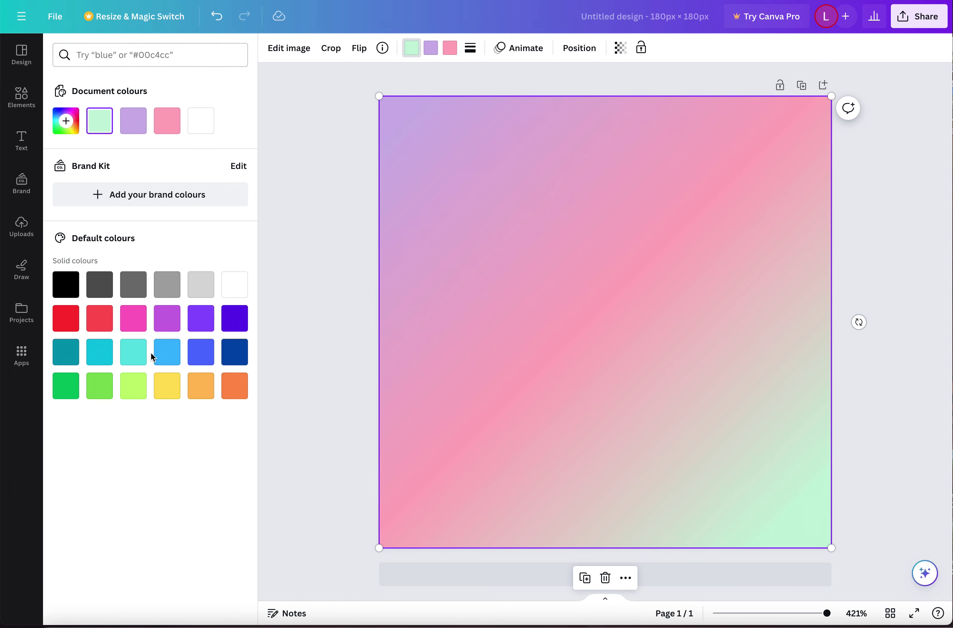
{"action": "left_click", "coordinate": [199, 330]}
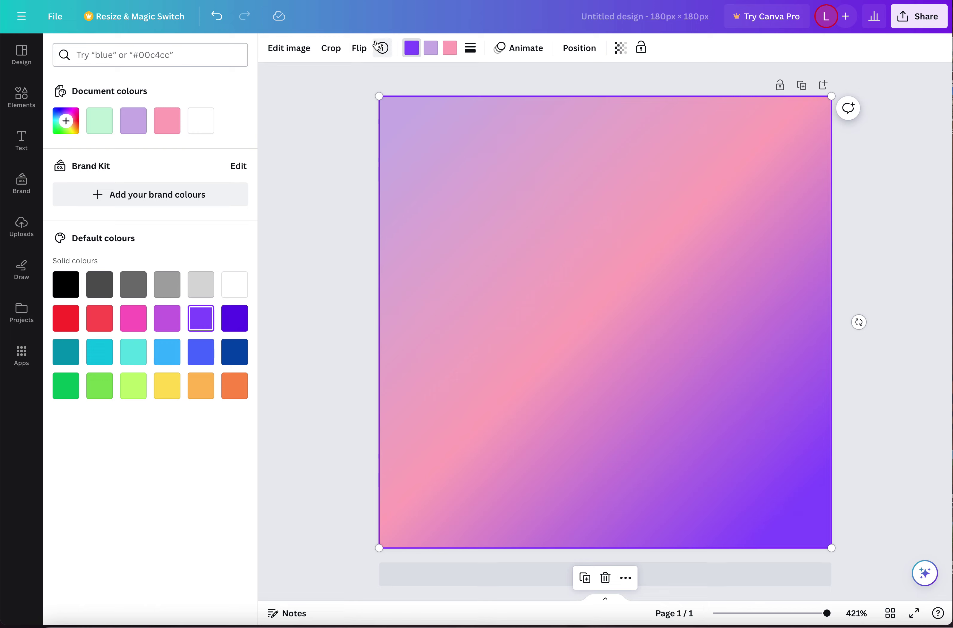
{"action": "left_click", "coordinate": [425, 54]}
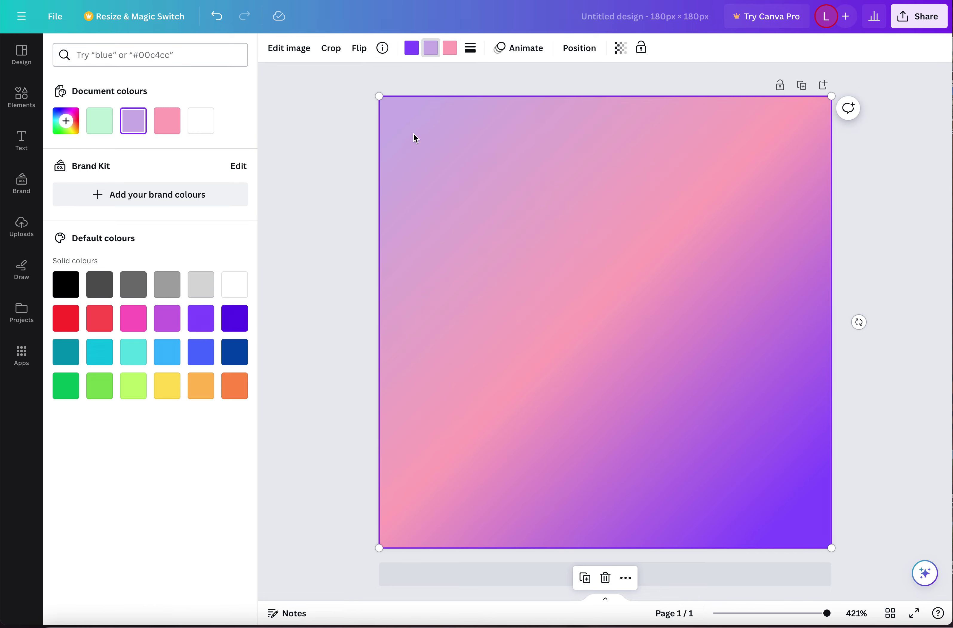
{"action": "left_click", "coordinate": [430, 50]}
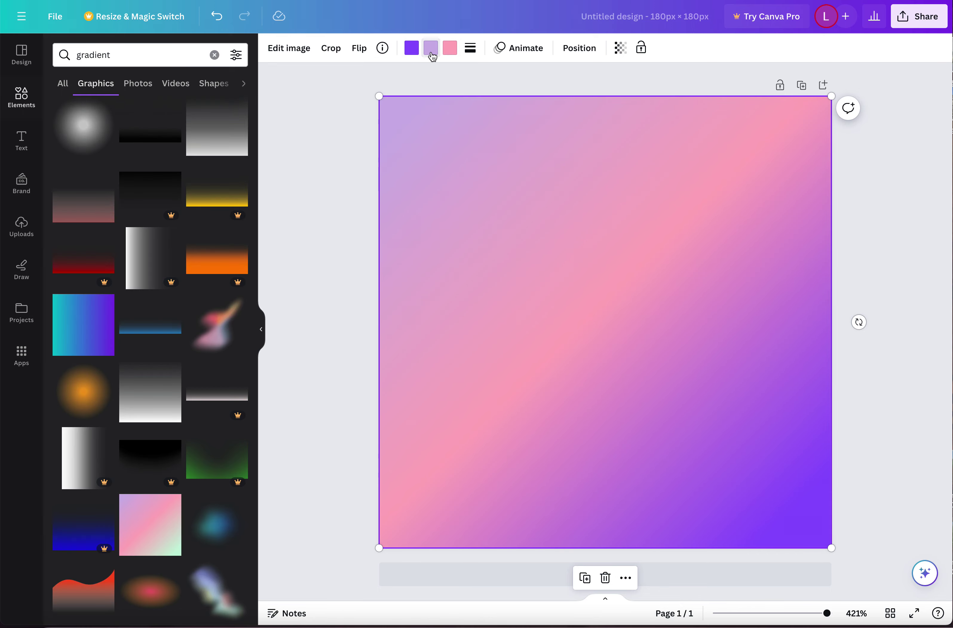
{"action": "left_click", "coordinate": [428, 52]}
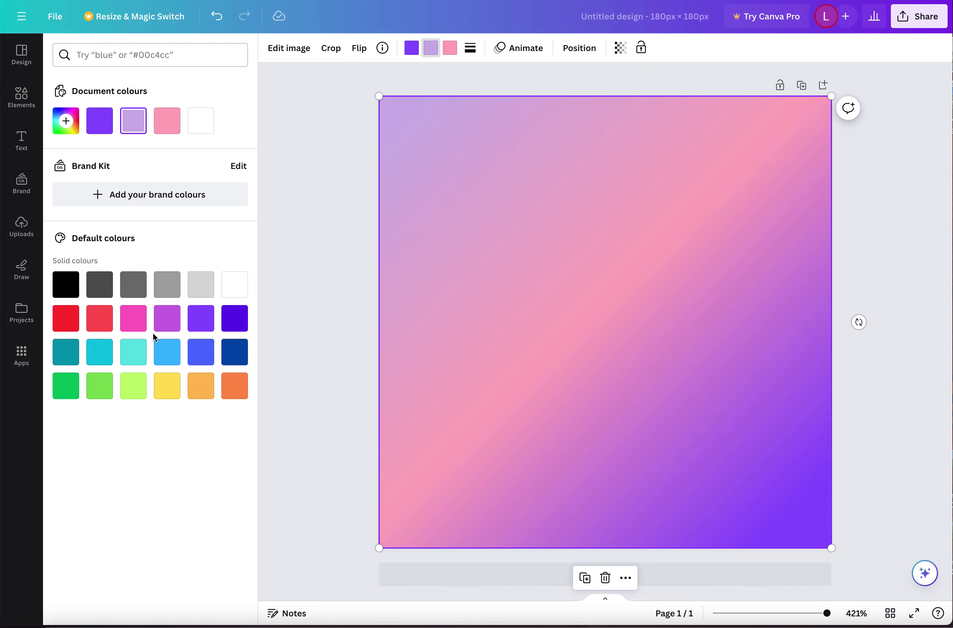
{"action": "left_click", "coordinate": [135, 323]}
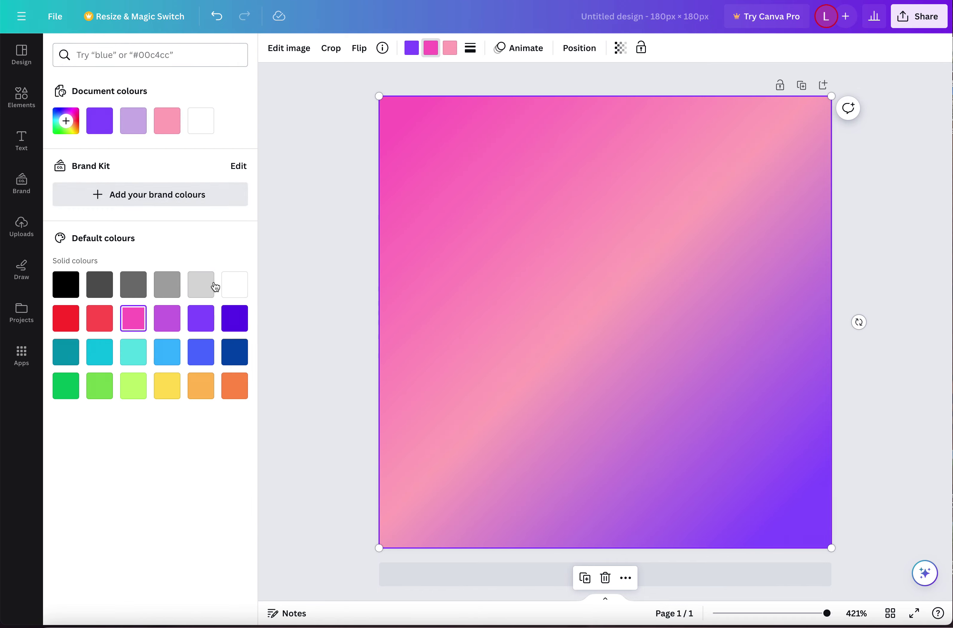
{"action": "left_click", "coordinate": [66, 121]}
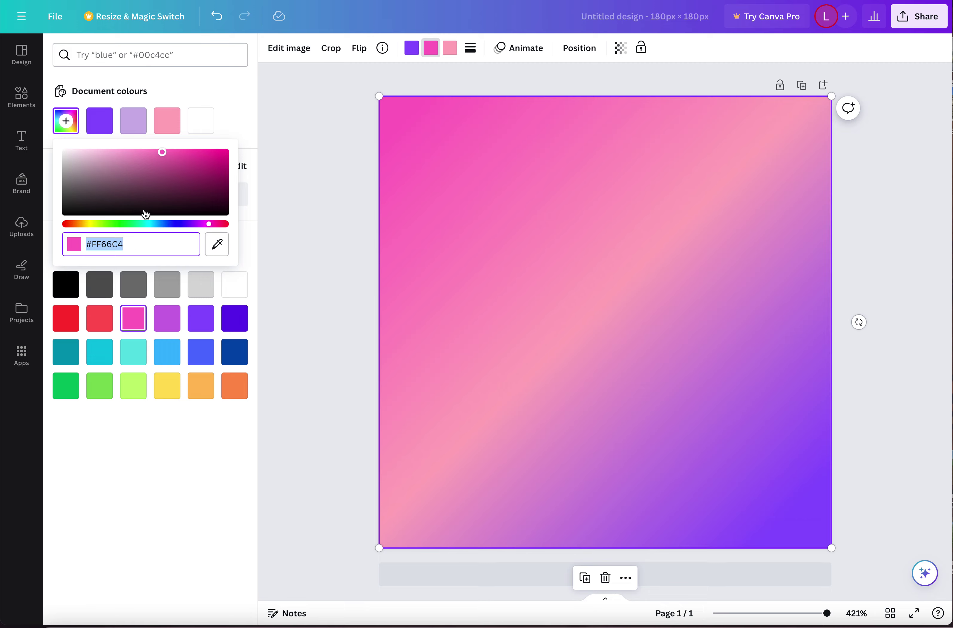
{"action": "left_click_drag", "start_coordinate": [201, 227], "coordinate": [191, 223]}
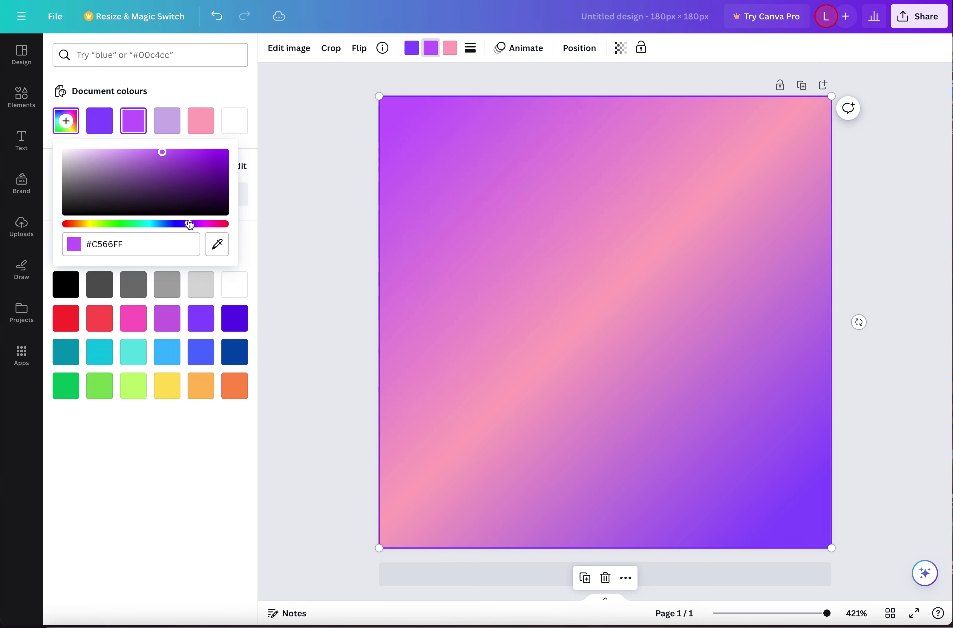
{"action": "left_click_drag", "start_coordinate": [162, 152], "coordinate": [225, 173]}
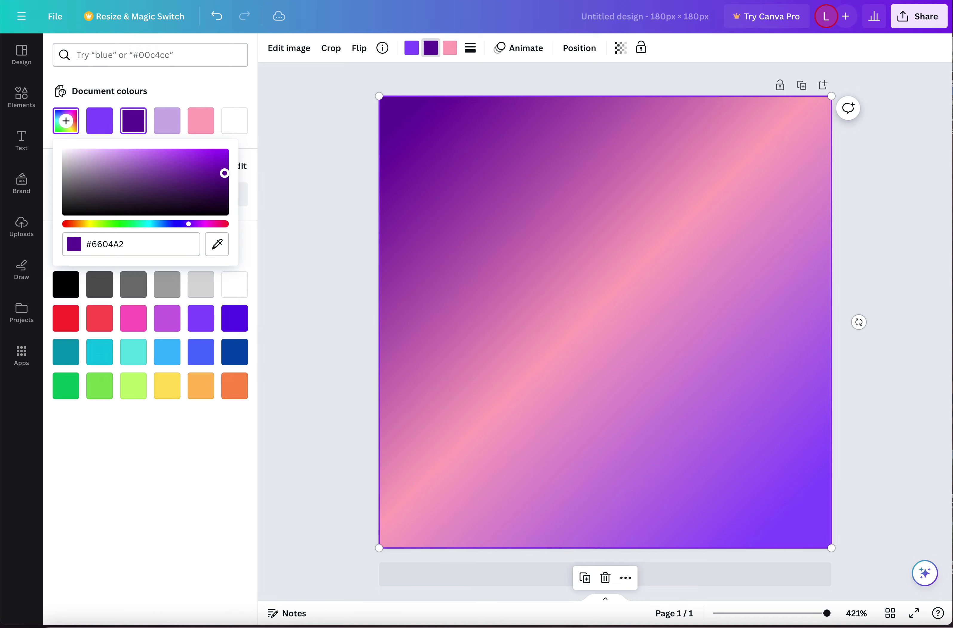
Step: Change the gradient's pink stop to deep violet #4810B6
{"action": "left_click", "coordinate": [450, 48]}
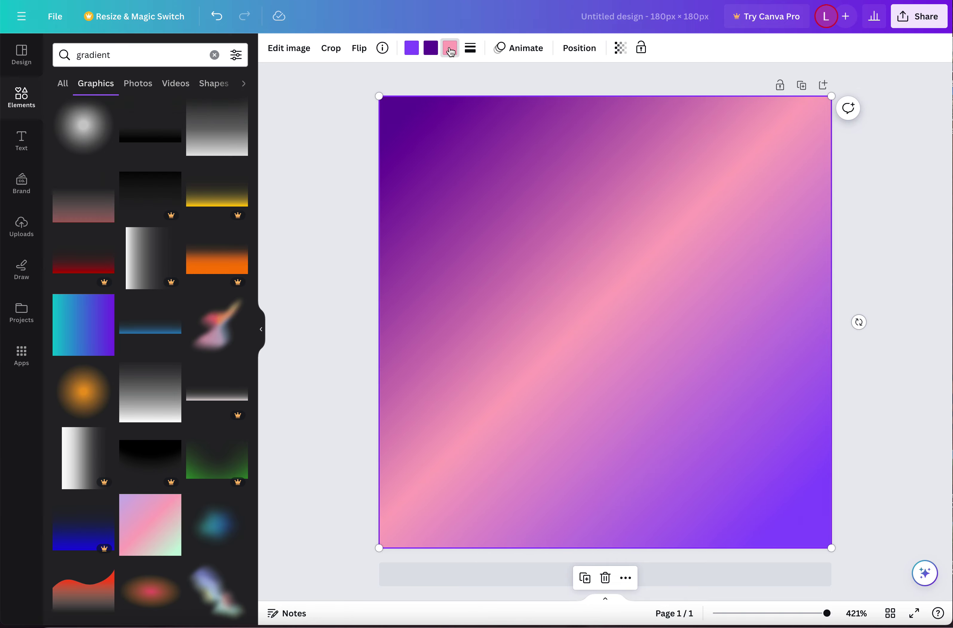
{"action": "left_click", "coordinate": [200, 318]}
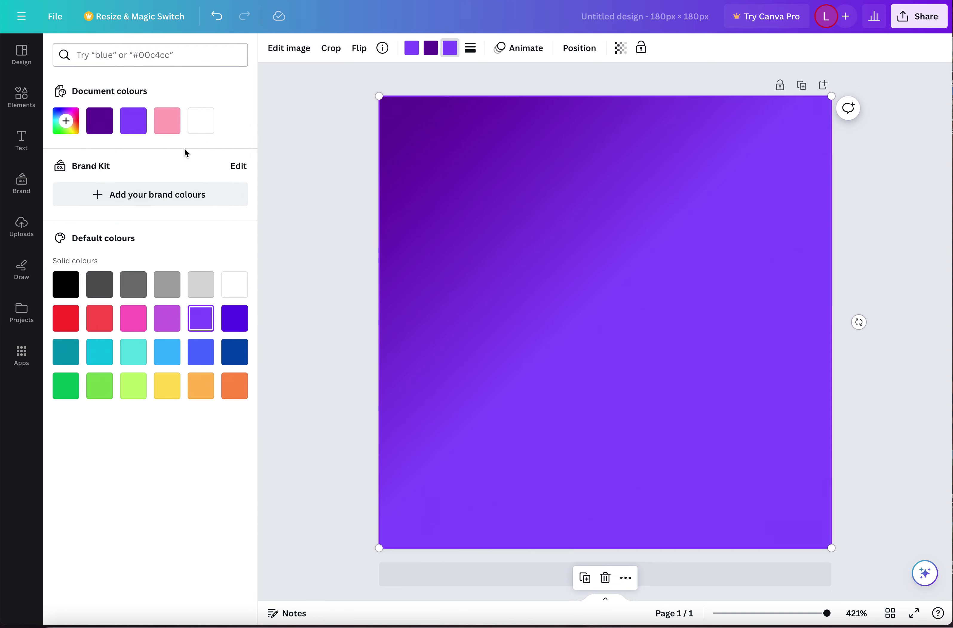
{"action": "left_click", "coordinate": [66, 121]}
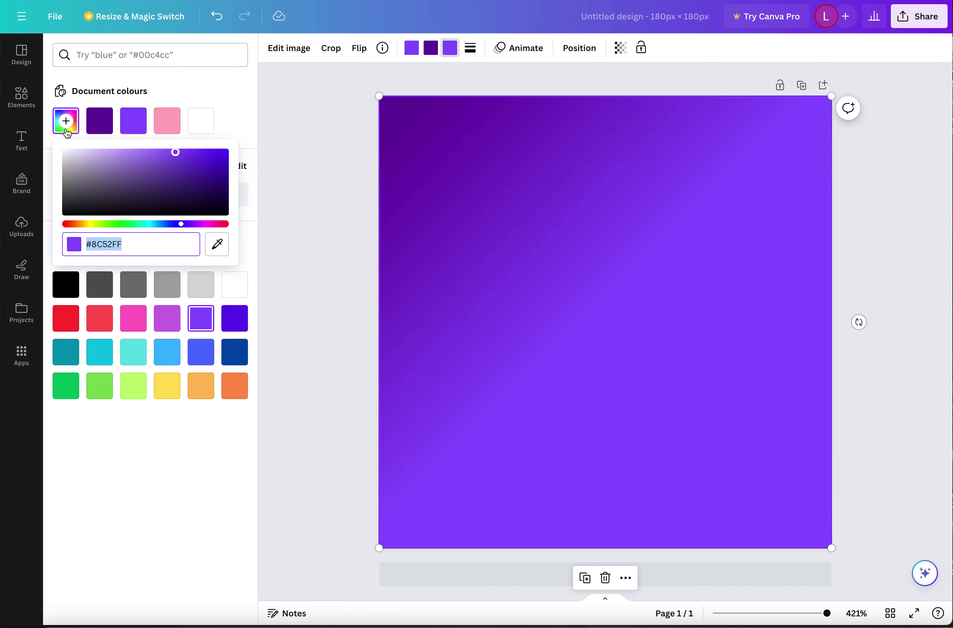
{"action": "left_click_drag", "start_coordinate": [175, 152], "coordinate": [209, 172]}
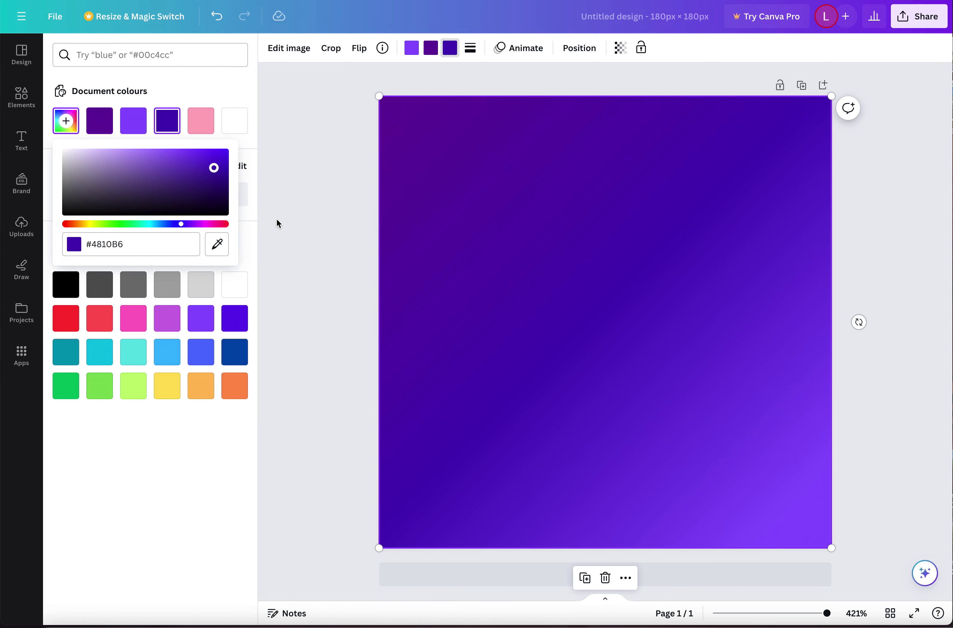
{"action": "key", "text": "Escape"}
Step: Add a thin outline circle from a 'circle' search, enlarge it to 157 px, then restore Safari
{"action": "left_click", "coordinate": [129, 65]}
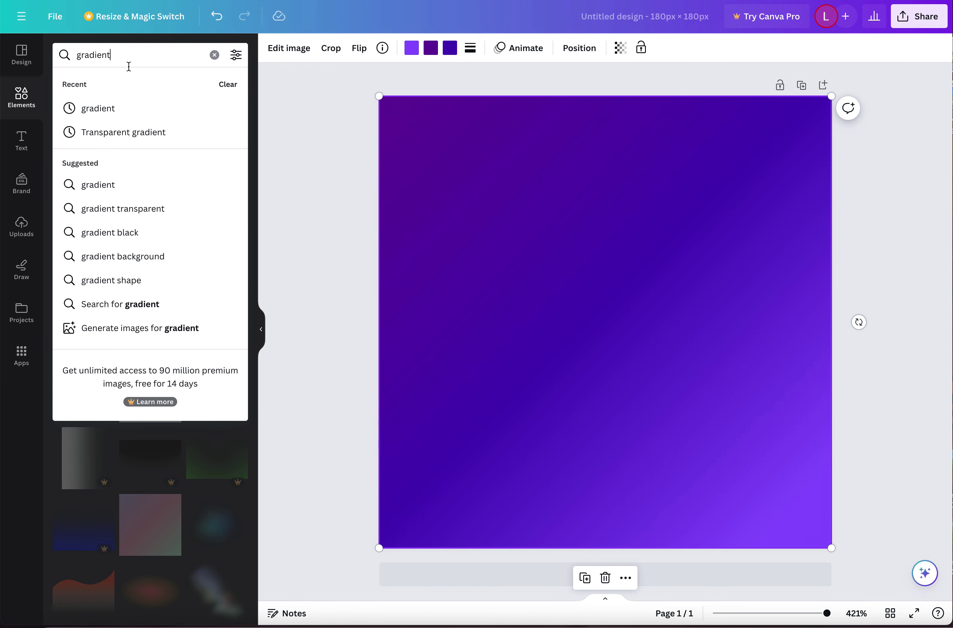
{"action": "key", "text": "BackSpace"}
{"action": "key", "text": "BackSpace"}
{"action": "key", "text": "BackSpace"}
{"action": "key", "text": "BackSpace"}
{"action": "key", "text": "BackSpace"}
{"action": "key", "text": "BackSpace"}
{"action": "key", "text": "BackSpace"}
{"action": "type", "text": "c"}
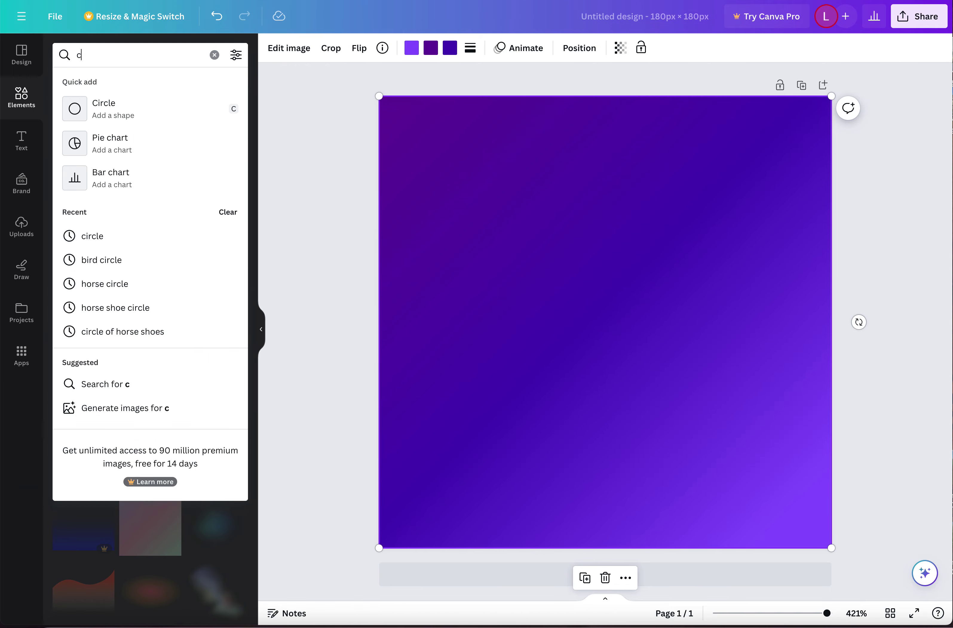
{"action": "type", "text": "ircle"}
{"action": "key", "text": "Return"}
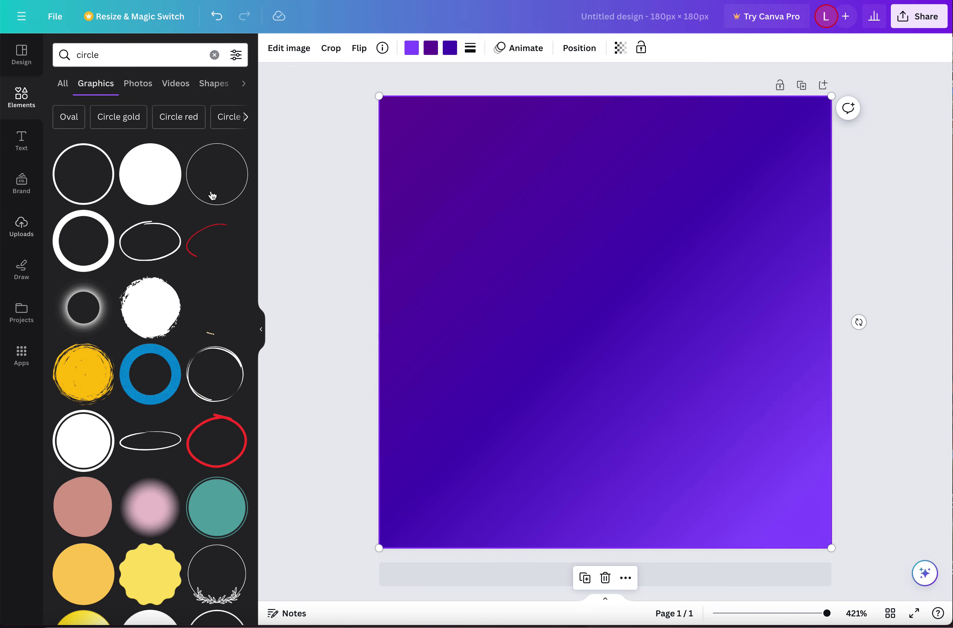
{"action": "left_click", "coordinate": [215, 195]}
{"action": "left_click_drag", "start_coordinate": [608, 267], "coordinate": [479, 137]}
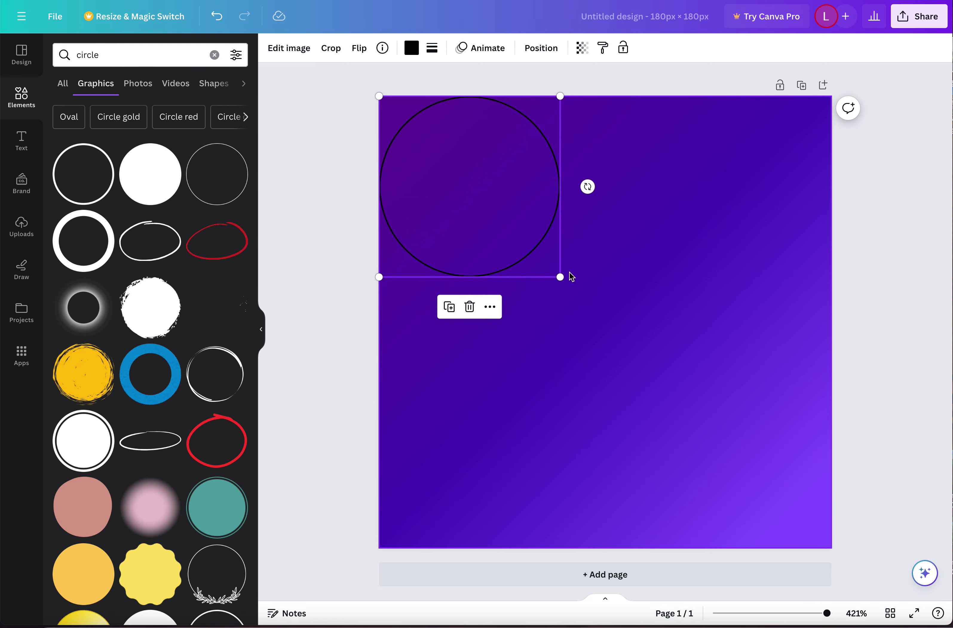
{"action": "left_click_drag", "start_coordinate": [560, 276], "coordinate": [894, 485]}
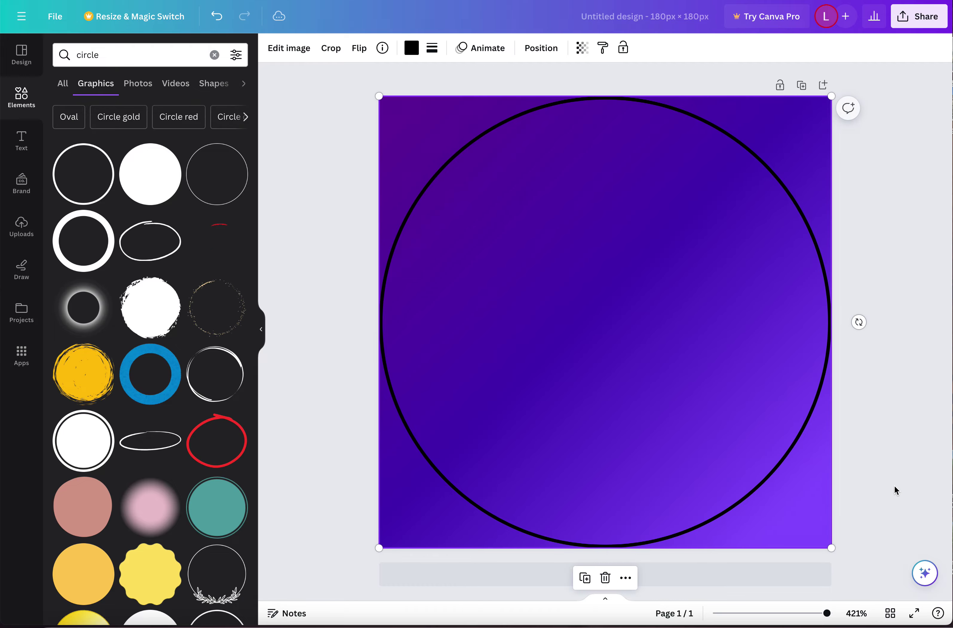
{"action": "left_click", "coordinate": [306, 625]}
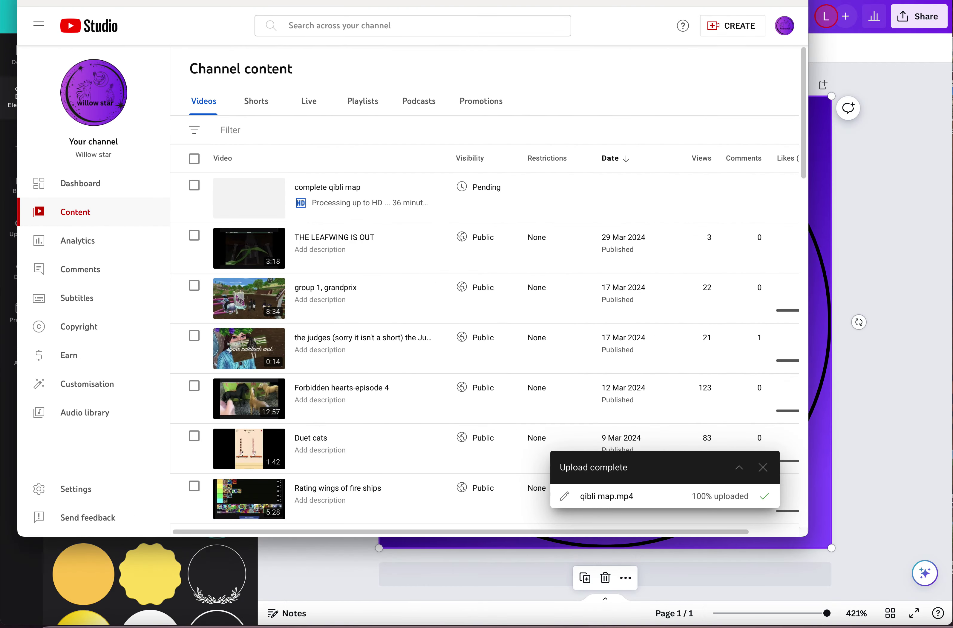
Step: Open the remove.bg background remover in a new Safari tab
{"action": "key", "text": "super+t"}
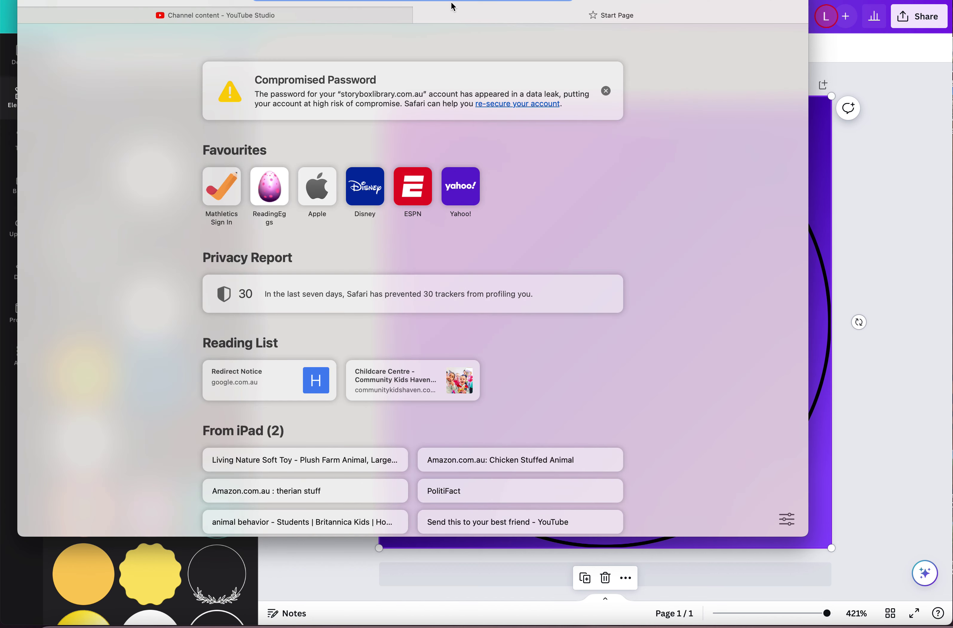
{"action": "left_click_drag", "start_coordinate": [600, 0], "coordinate": [621, 32]}
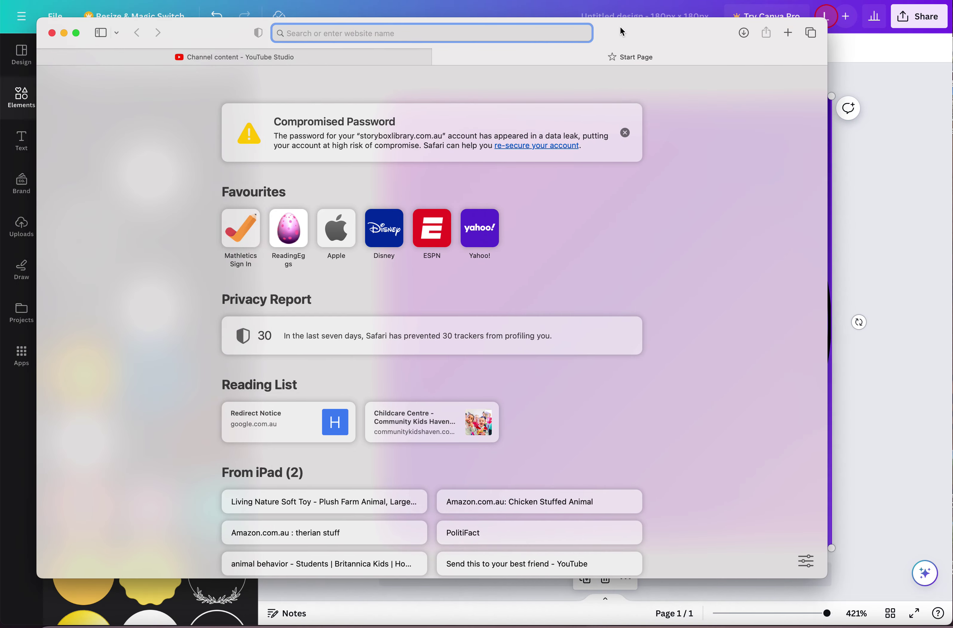
{"action": "type", "text": "remove"}
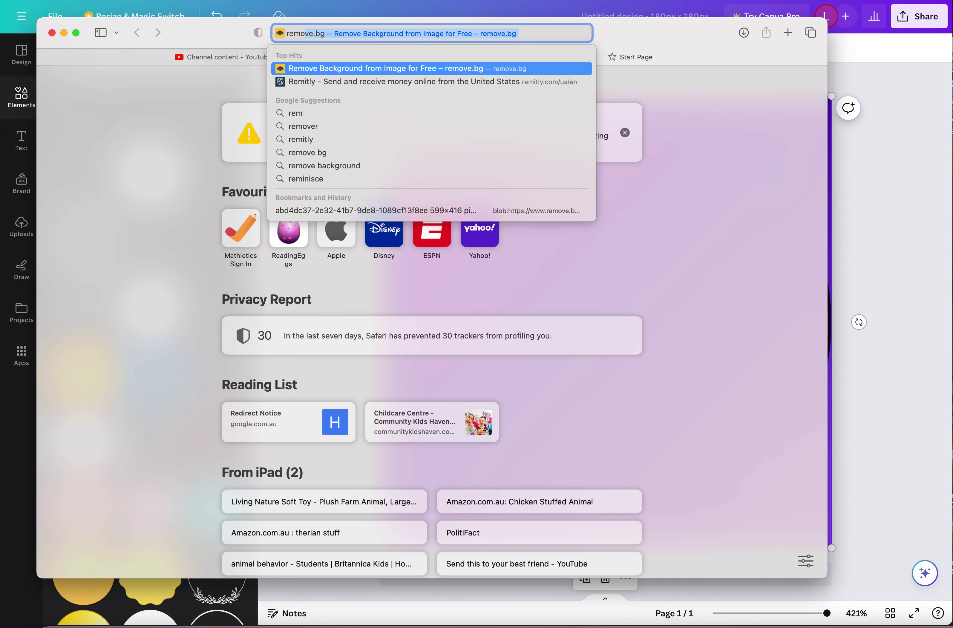
{"action": "left_click", "coordinate": [501, 66]}
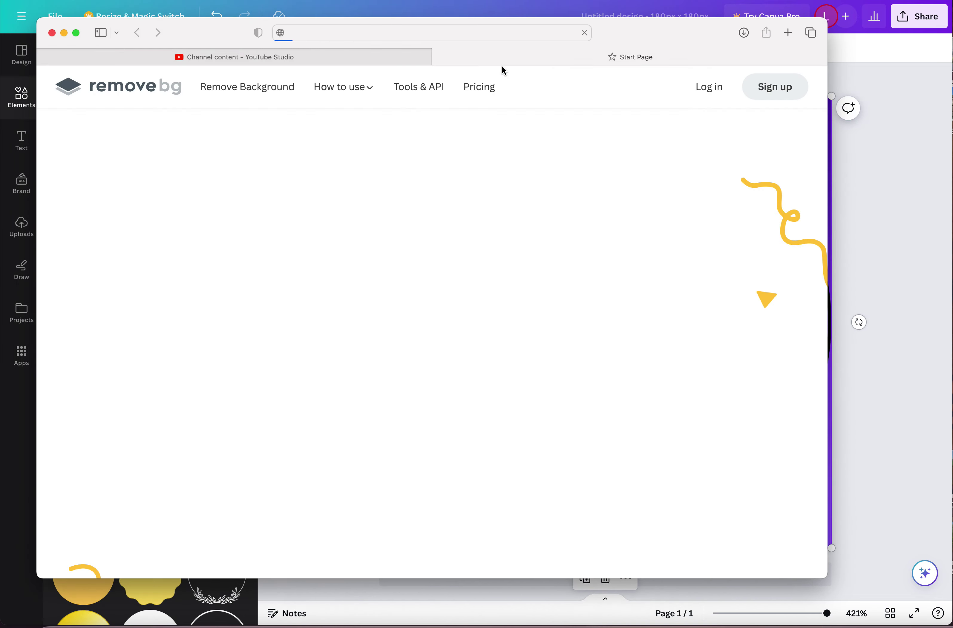
Step: Upload the two-rabbit photo IMG_1998 2.jpeg for background removal
{"action": "left_click", "coordinate": [550, 331]}
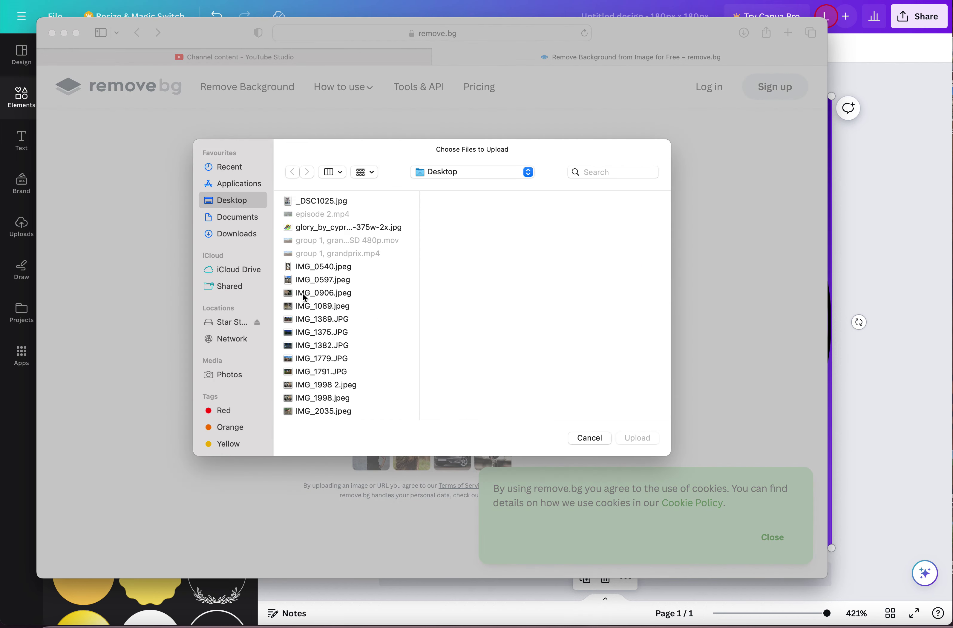
{"action": "left_click", "coordinate": [304, 294]}
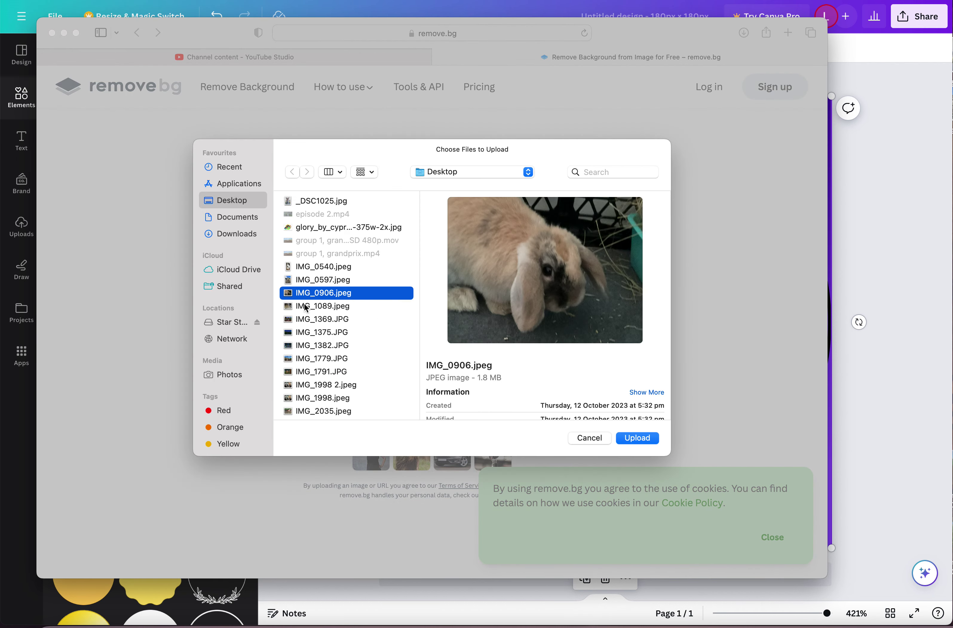
{"action": "left_click", "coordinate": [306, 309]}
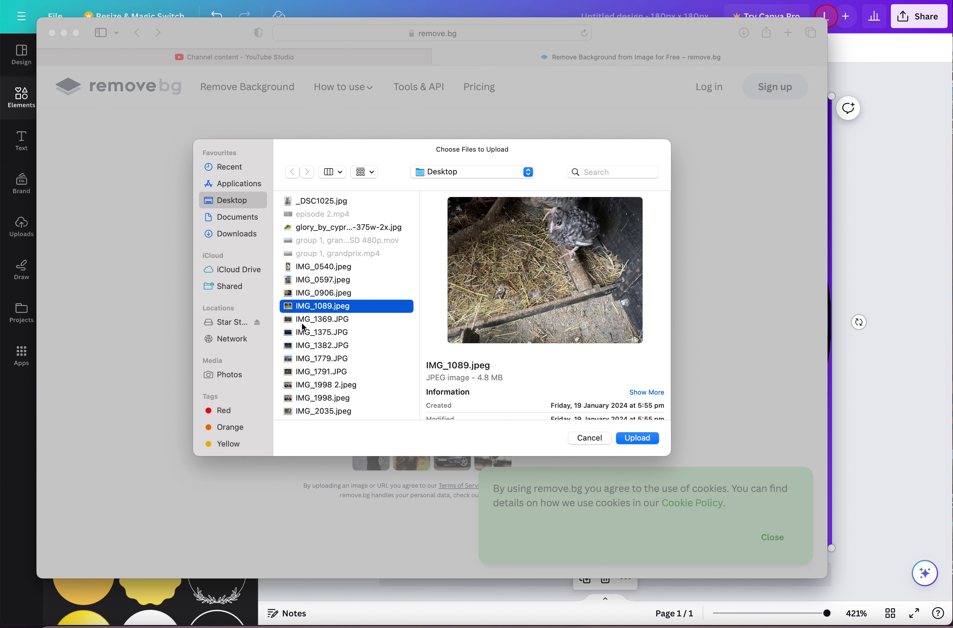
{"action": "left_click", "coordinate": [302, 325]}
{"action": "left_click", "coordinate": [309, 346]}
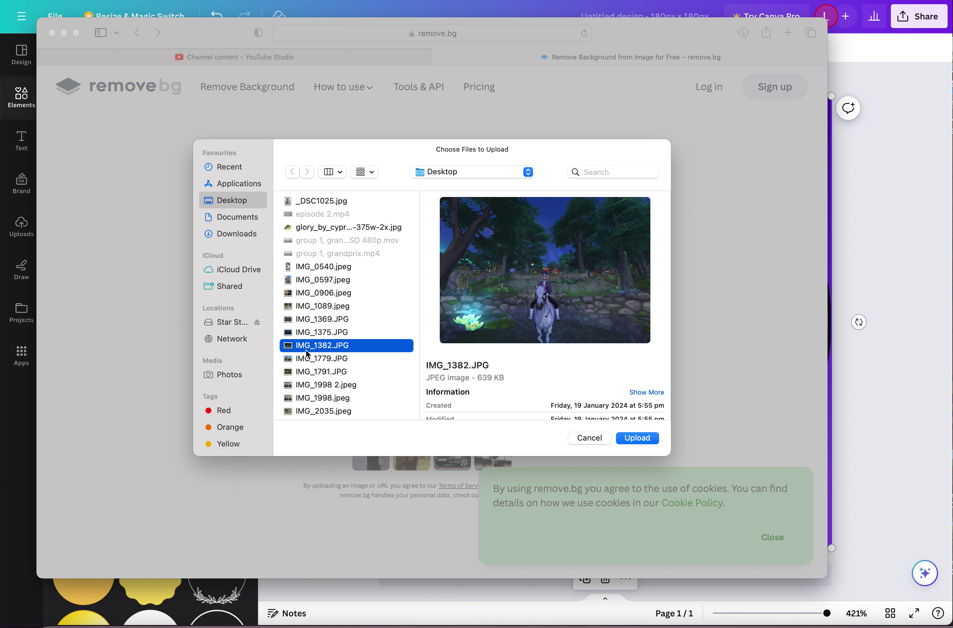
{"action": "left_click", "coordinate": [308, 359]}
{"action": "left_click", "coordinate": [309, 372]}
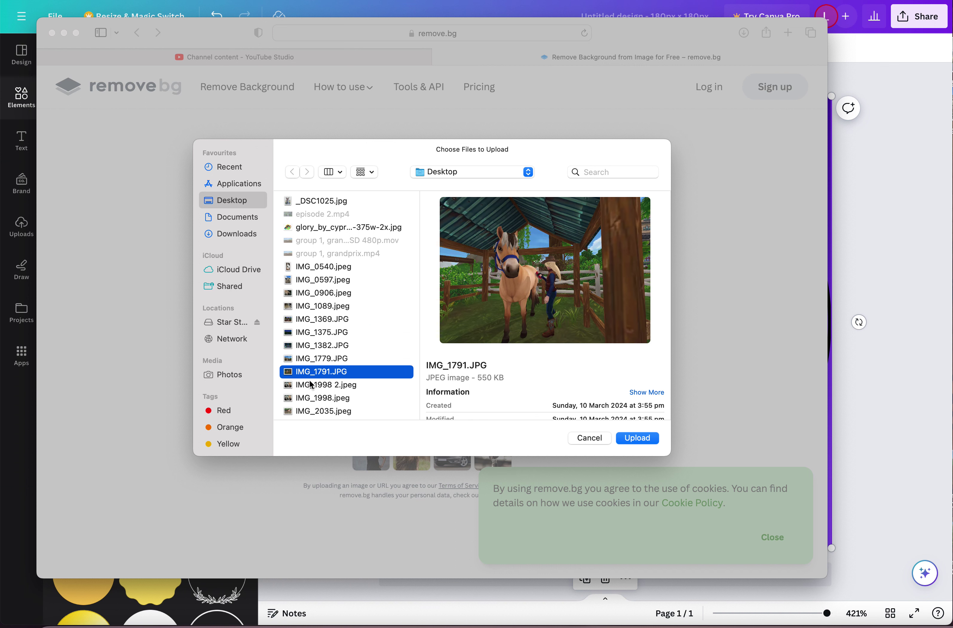
{"action": "left_click", "coordinate": [312, 385]}
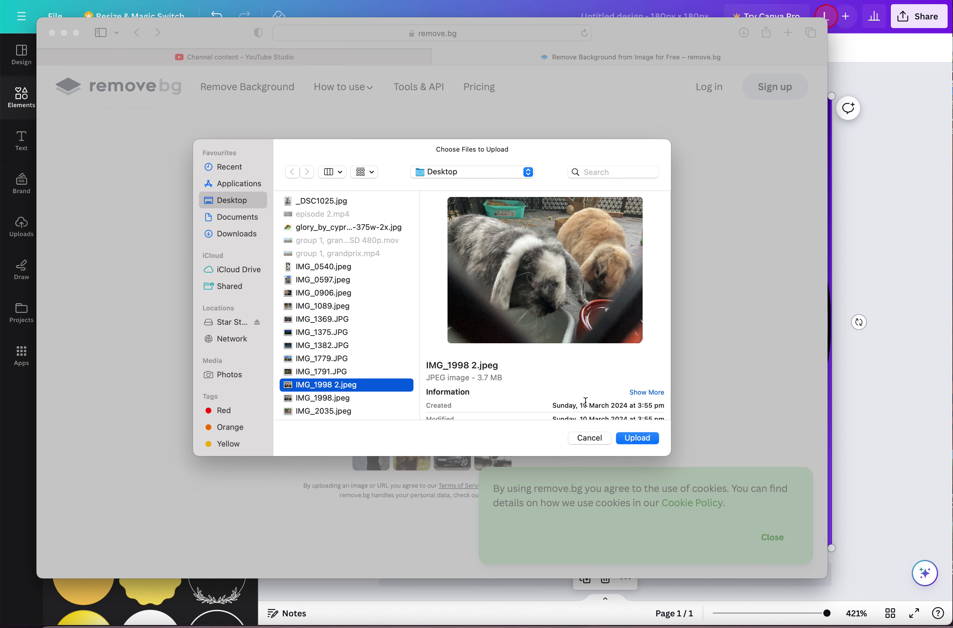
{"action": "left_click", "coordinate": [637, 439]}
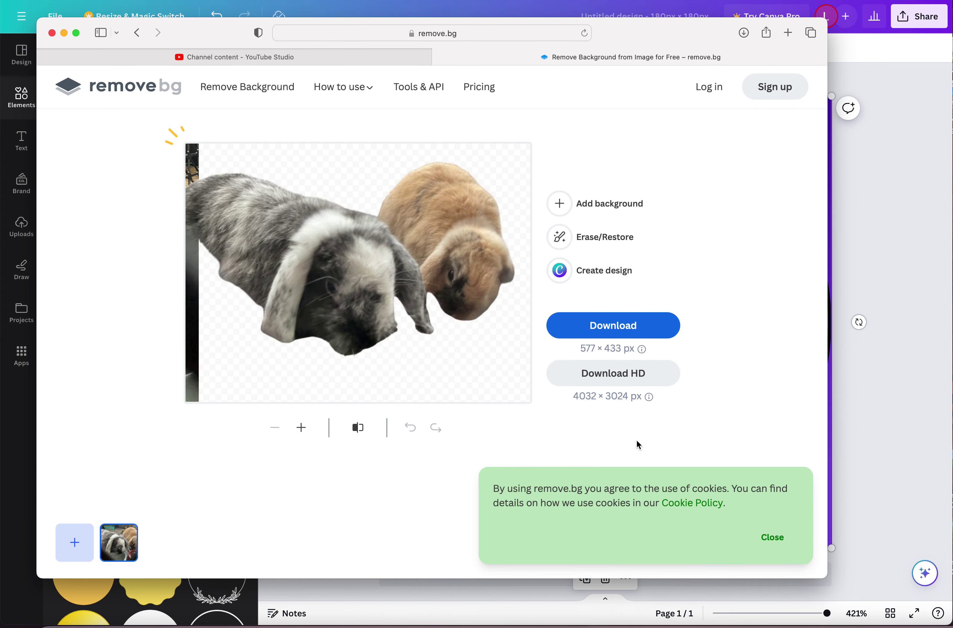
Step: Erase leftover background along the cutout's top edge and download it at 577 × 433 px
{"action": "left_click", "coordinate": [575, 242]}
{"action": "left_click", "coordinate": [669, 274]}
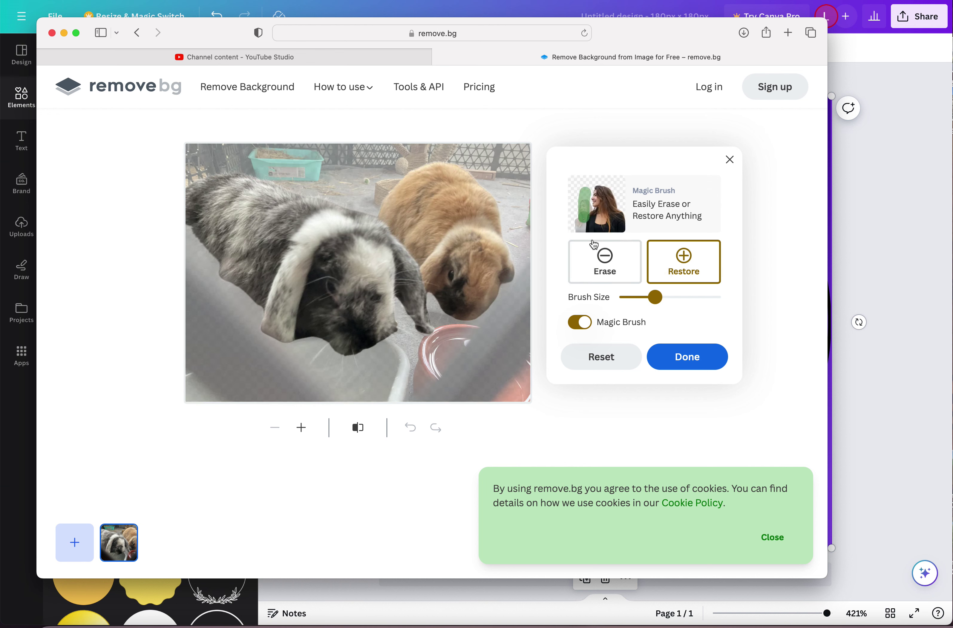
{"action": "left_click", "coordinate": [603, 261]}
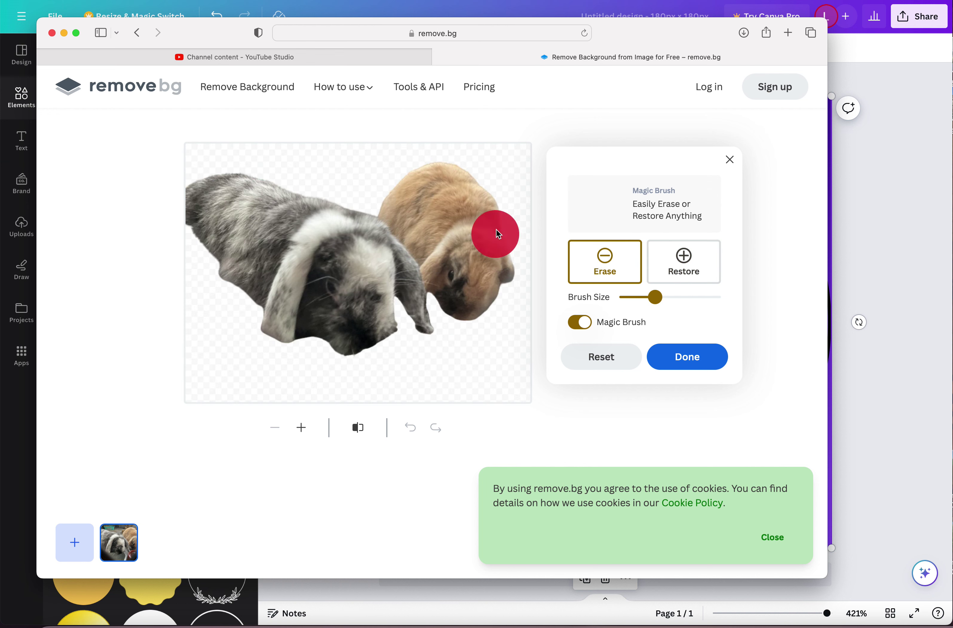
{"action": "left_click_drag", "start_coordinate": [310, 166], "coordinate": [341, 168]}
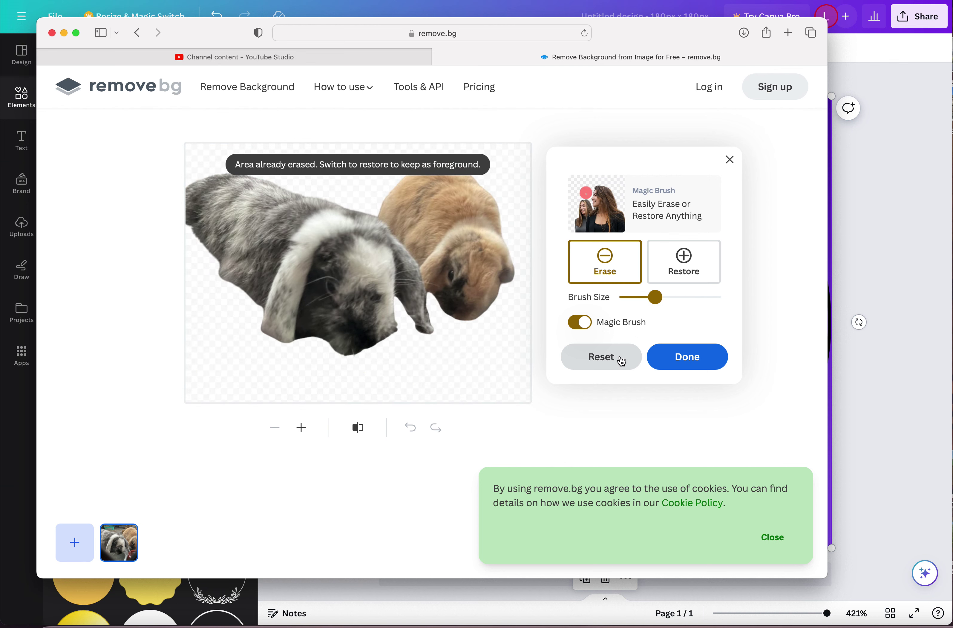
{"action": "left_click", "coordinate": [666, 368]}
{"action": "left_click", "coordinate": [631, 329]}
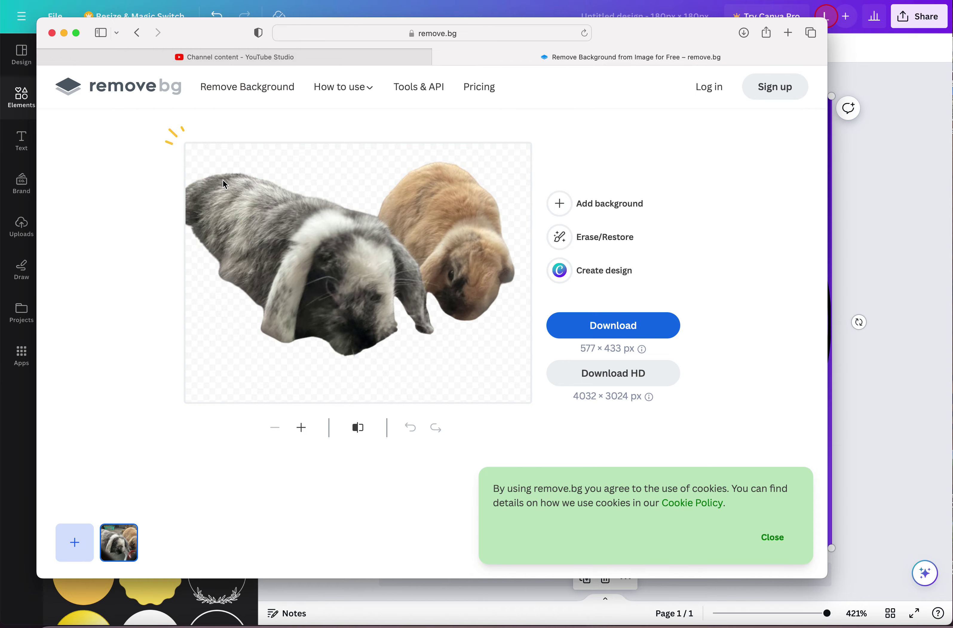
{"action": "left_click", "coordinate": [65, 33]}
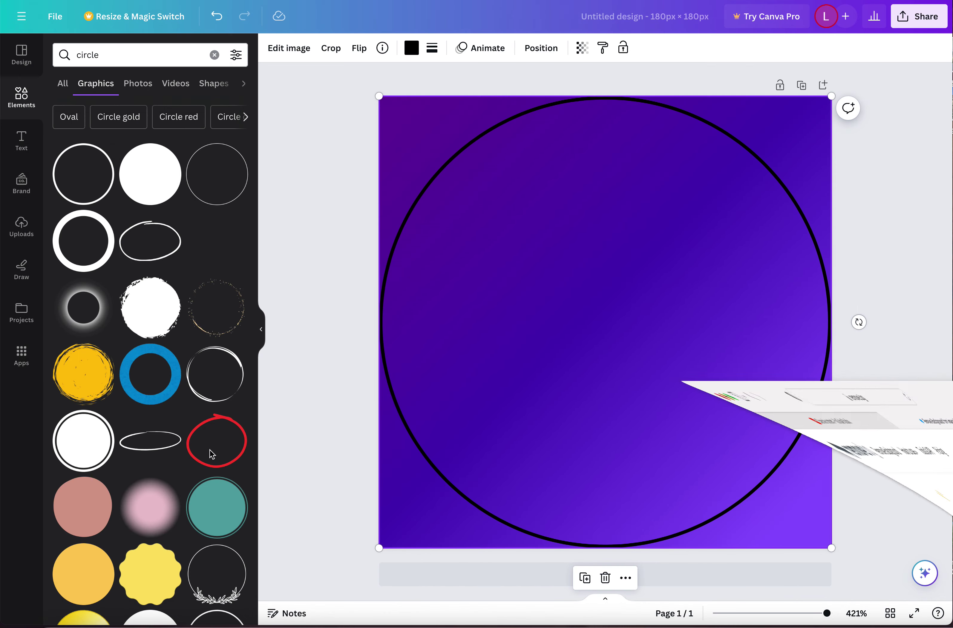
Step: Upload IMG_1998_2-removebg-preview.png from Downloads into Canva's Uploads
{"action": "left_click", "coordinate": [19, 228]}
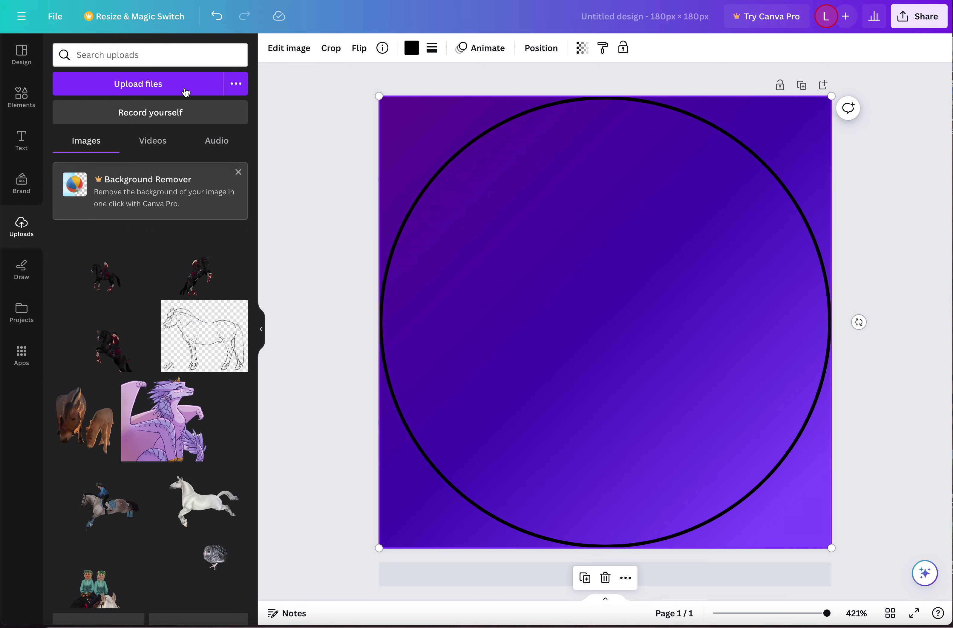
{"action": "left_click", "coordinate": [183, 93]}
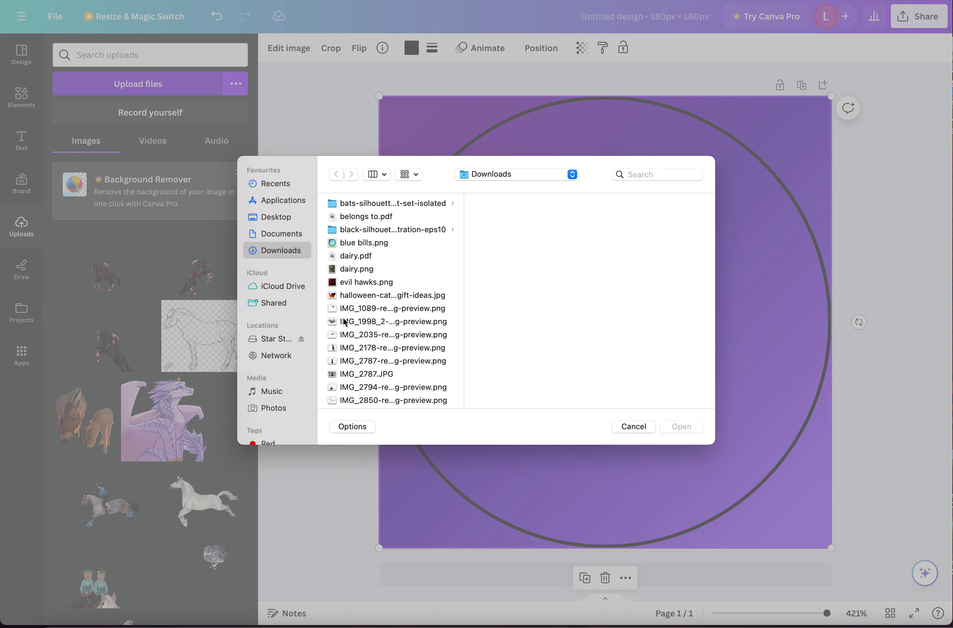
{"action": "scroll", "coordinate": [343, 322], "scroll_direction": "down", "scroll_amount": 2}
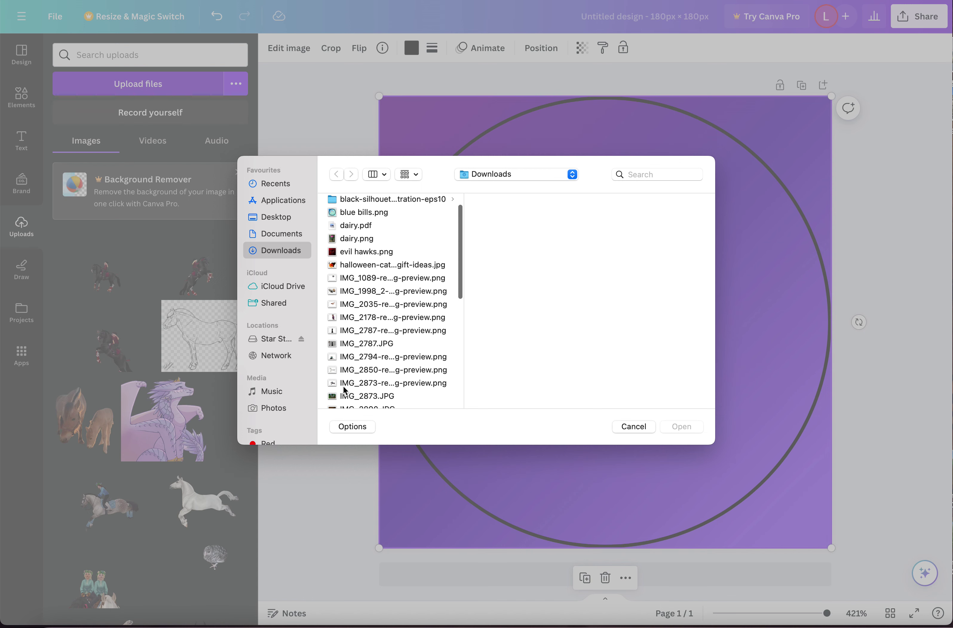
{"action": "left_click", "coordinate": [344, 385]}
{"action": "left_click", "coordinate": [346, 372]}
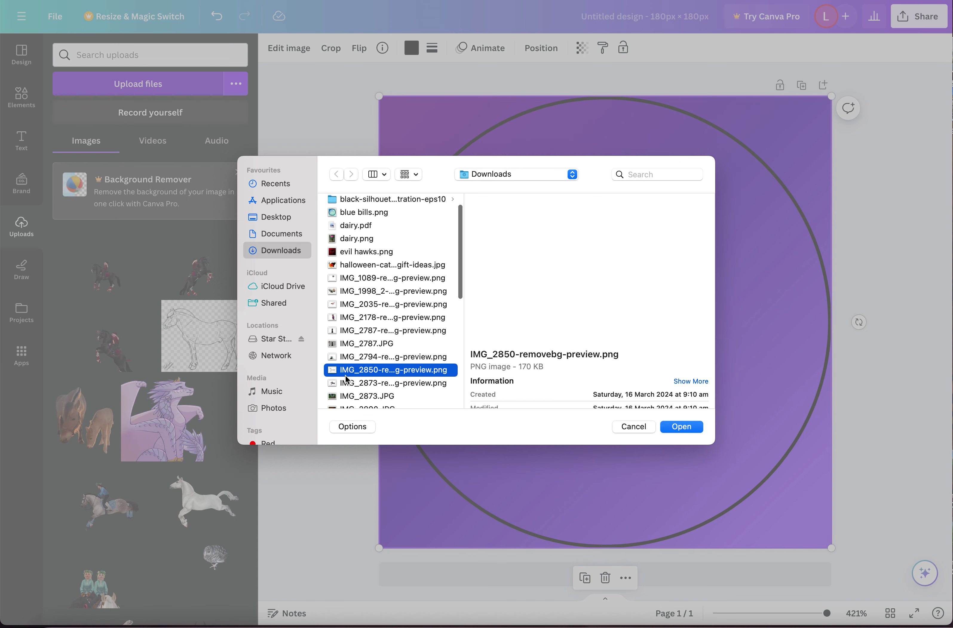
{"action": "left_click", "coordinate": [346, 355]}
{"action": "left_click", "coordinate": [343, 345]}
{"action": "left_click", "coordinate": [341, 331]}
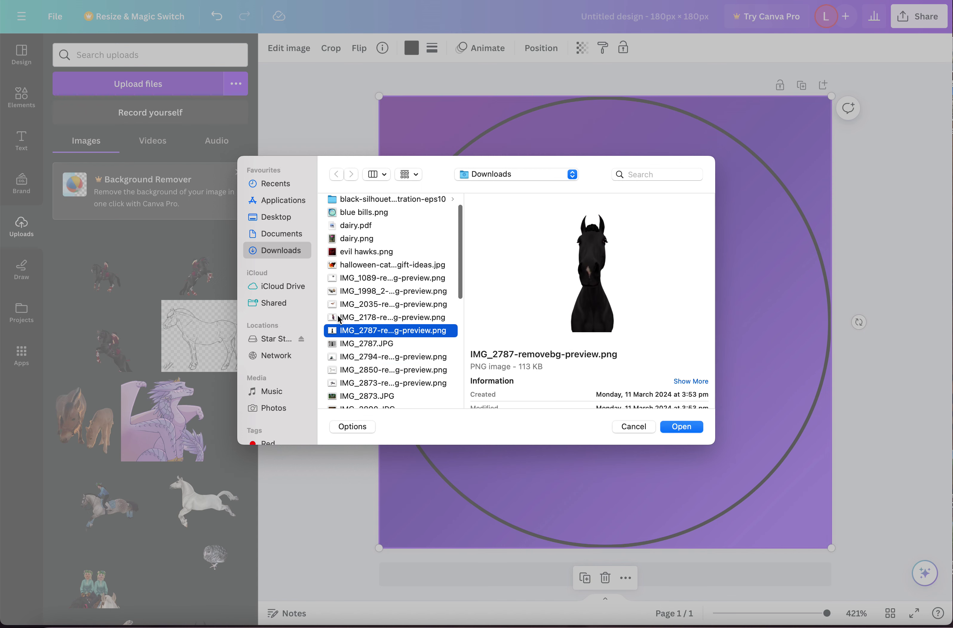
{"action": "left_click", "coordinate": [339, 318]}
{"action": "left_click", "coordinate": [339, 305]}
{"action": "left_click", "coordinate": [341, 292]}
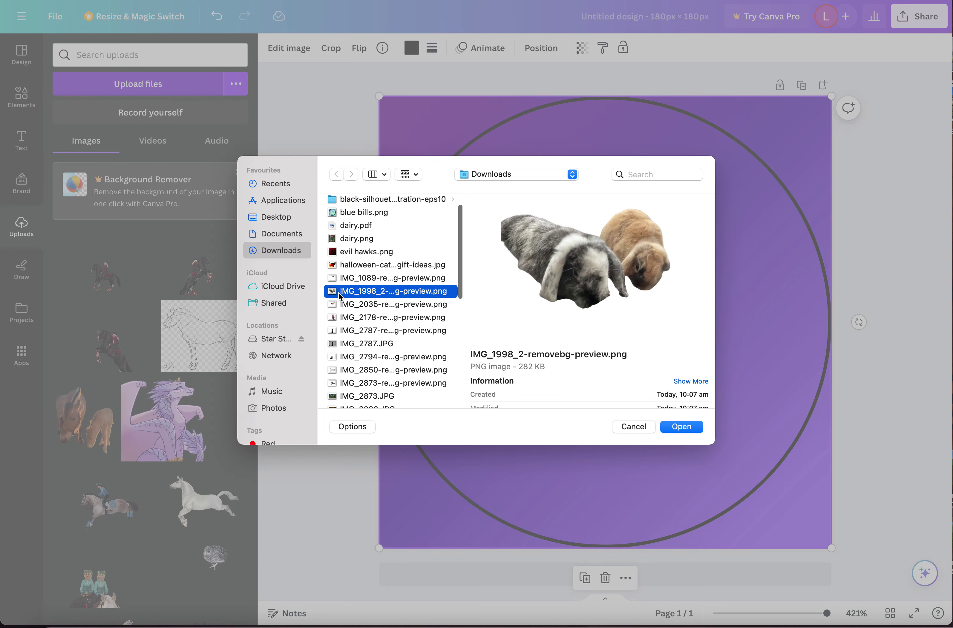
{"action": "left_click", "coordinate": [693, 427]}
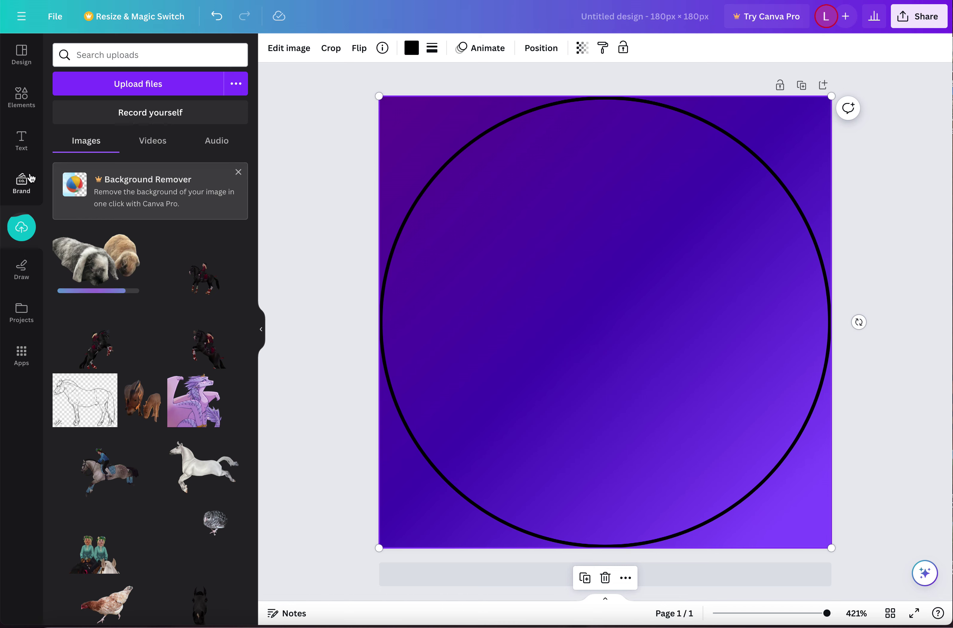
Step: Try and discard brushstroke and leaf-sprig circles, then add the laurel wreath graphic
{"action": "left_click", "coordinate": [24, 105]}
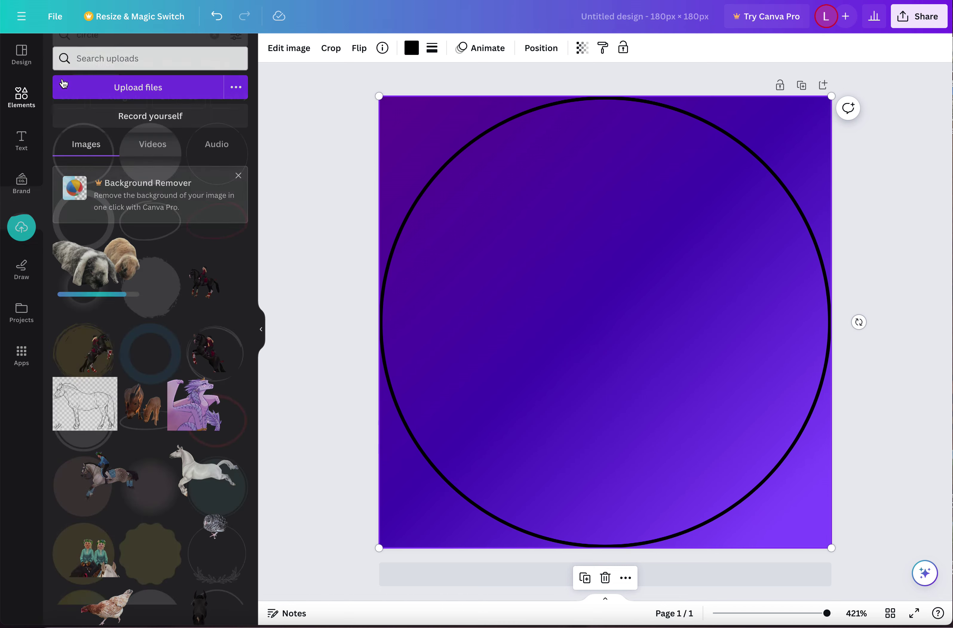
{"action": "scroll", "coordinate": [137, 428], "scroll_direction": "down", "scroll_amount": 5}
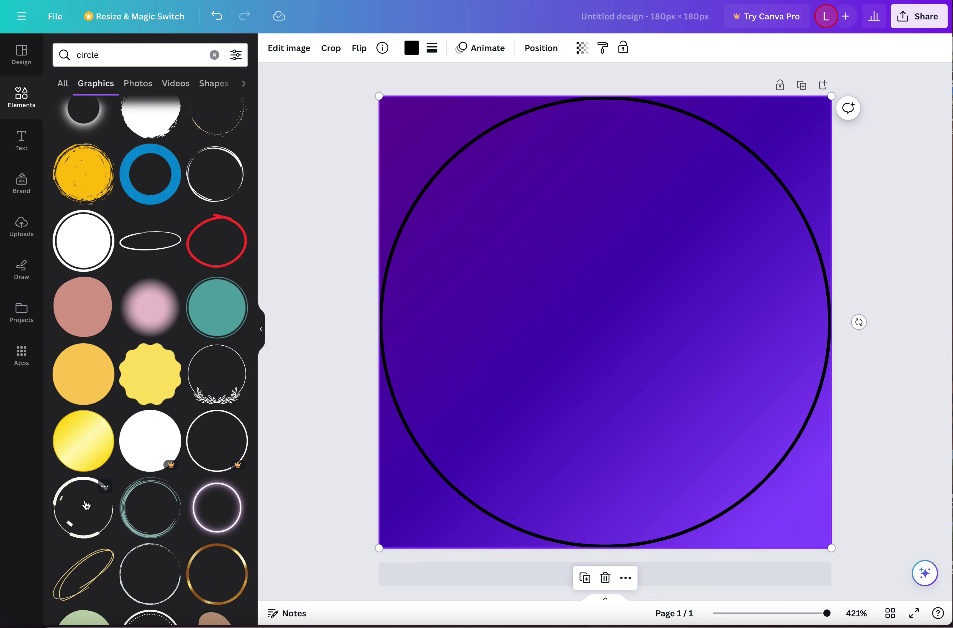
{"action": "scroll", "coordinate": [87, 503], "scroll_direction": "down", "scroll_amount": 6}
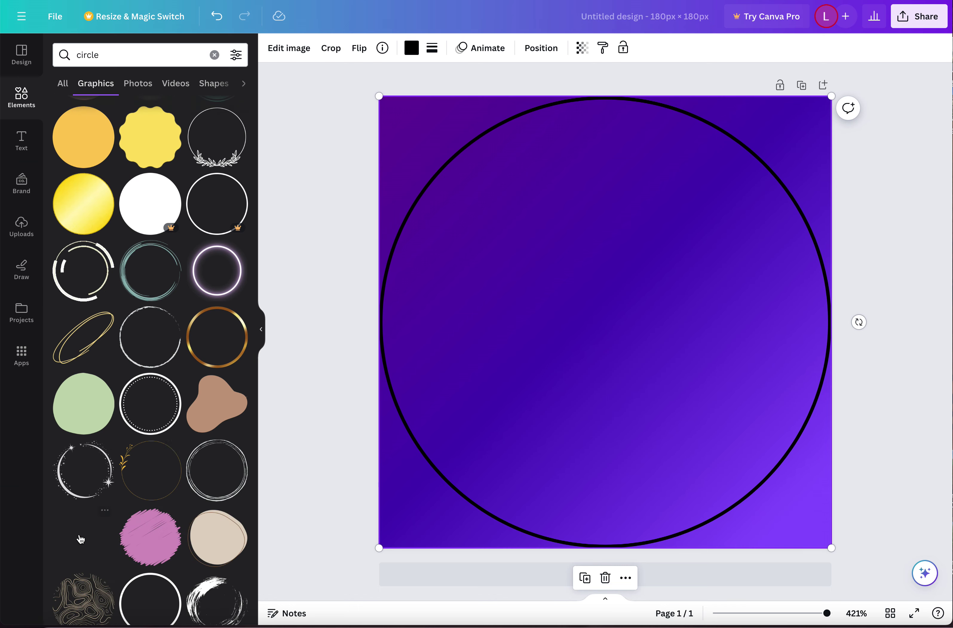
{"action": "scroll", "coordinate": [83, 537], "scroll_direction": "down", "scroll_amount": 2}
{"action": "scroll", "coordinate": [84, 537], "scroll_direction": "down", "scroll_amount": 5}
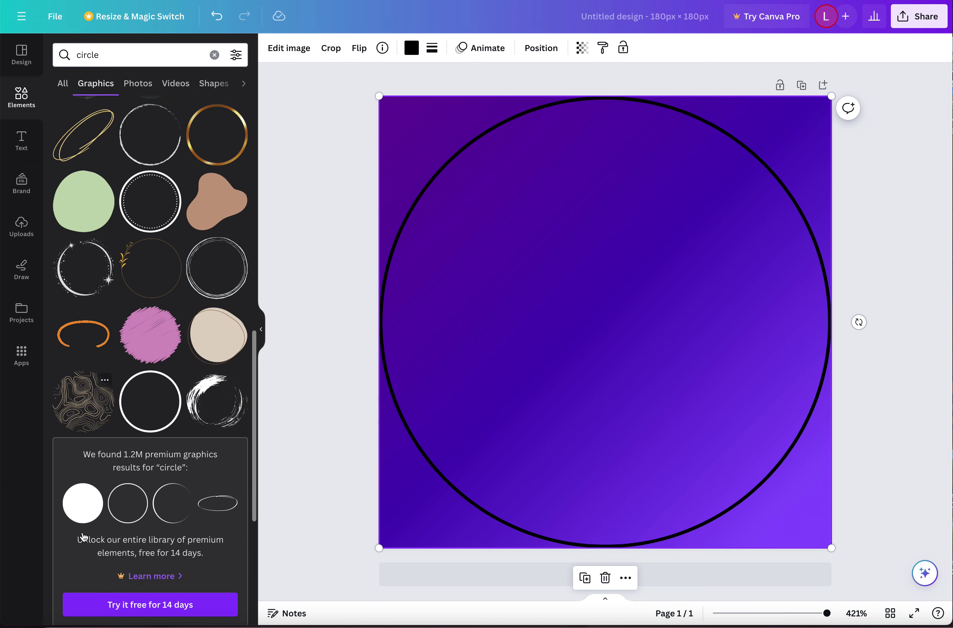
{"action": "left_click", "coordinate": [212, 398]}
{"action": "key", "text": "Delete"}
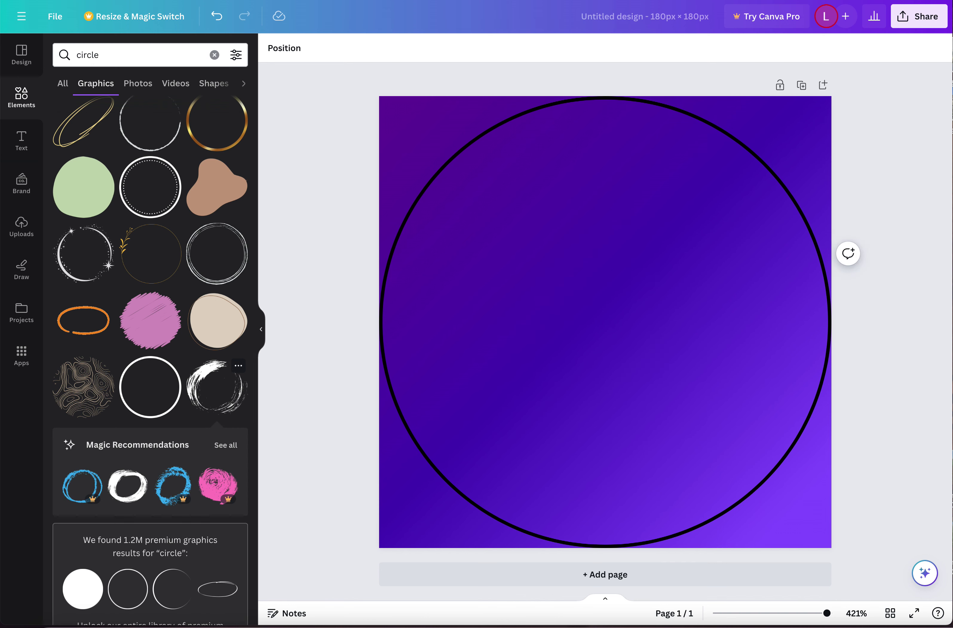
{"action": "scroll", "coordinate": [163, 390], "scroll_direction": "down", "scroll_amount": 10}
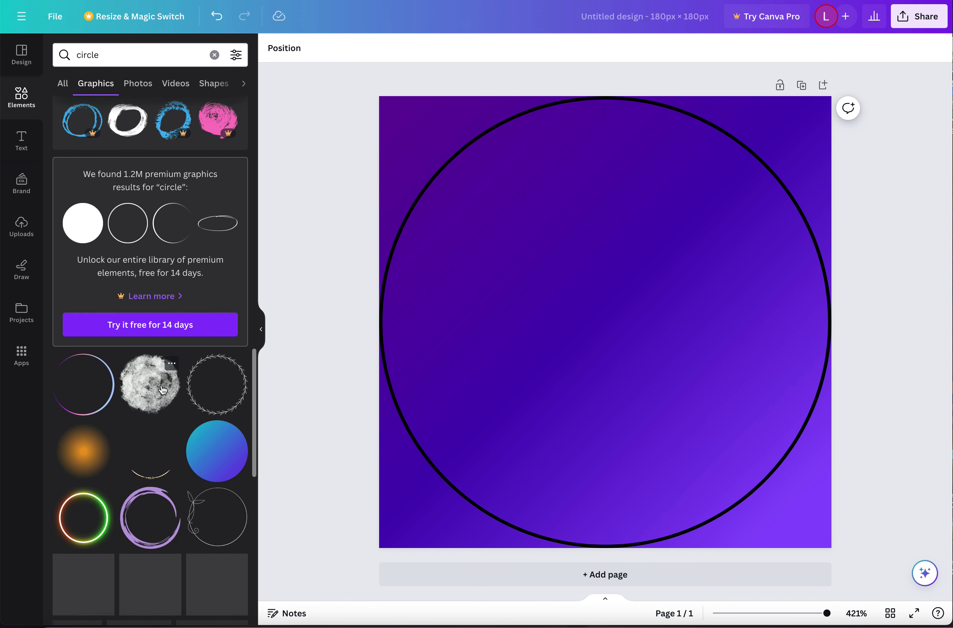
{"action": "scroll", "coordinate": [150, 383], "scroll_direction": "down", "scroll_amount": 3}
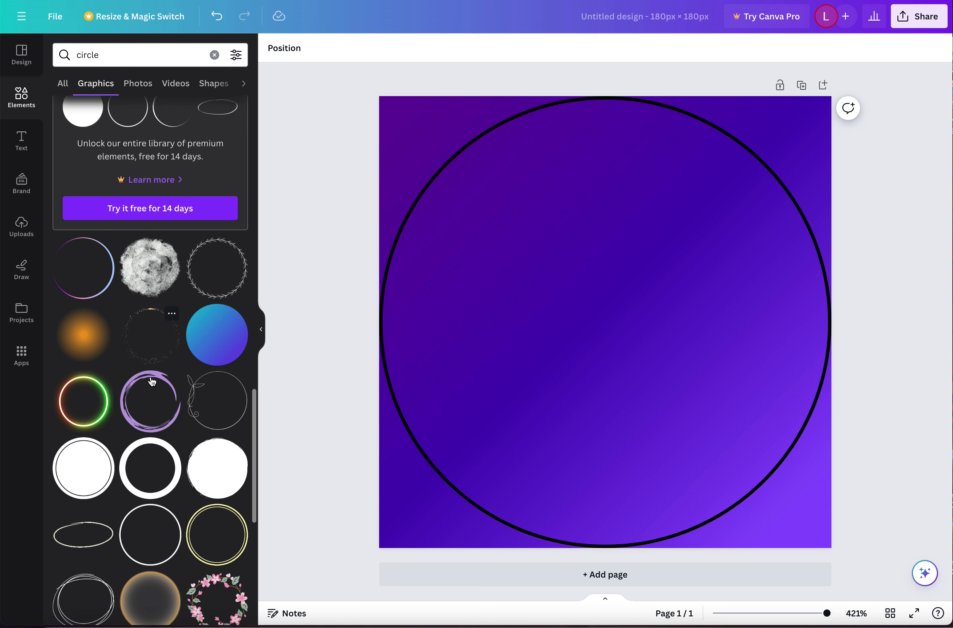
{"action": "left_click", "coordinate": [204, 400]}
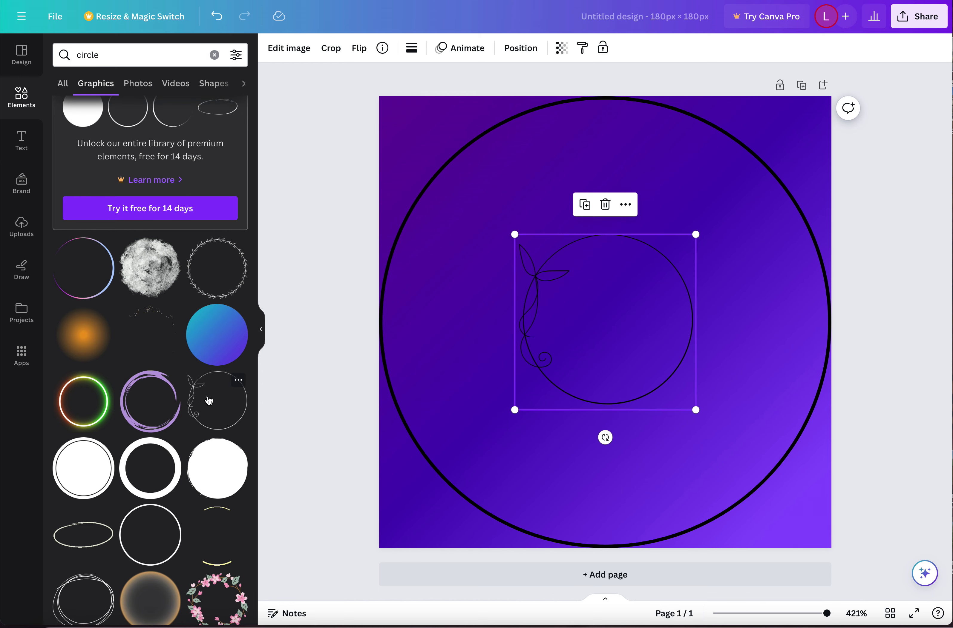
{"action": "key", "text": "Delete"}
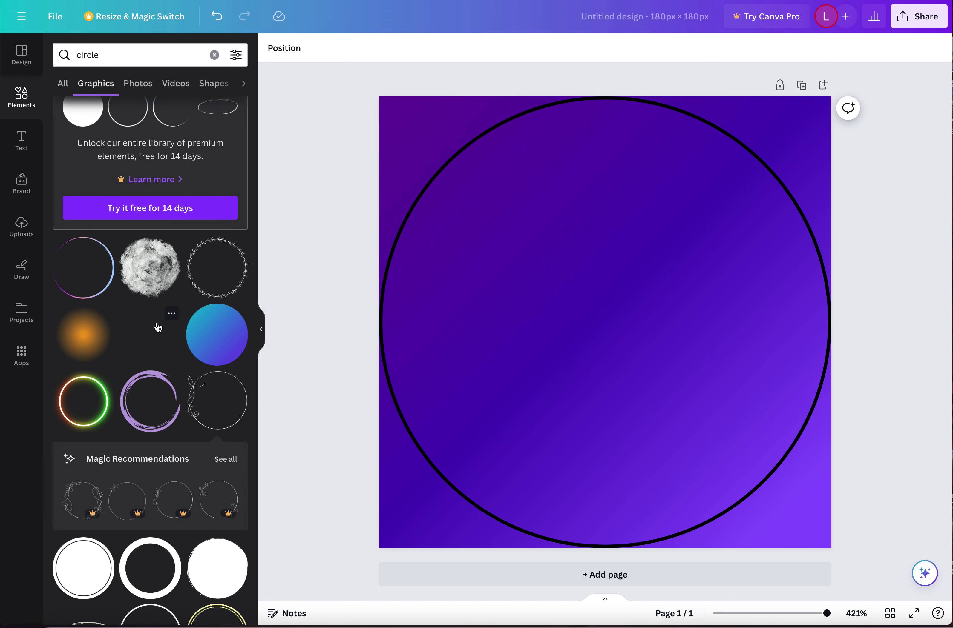
{"action": "scroll", "coordinate": [160, 347], "scroll_direction": "down", "scroll_amount": 1}
{"action": "left_click", "coordinate": [215, 220]}
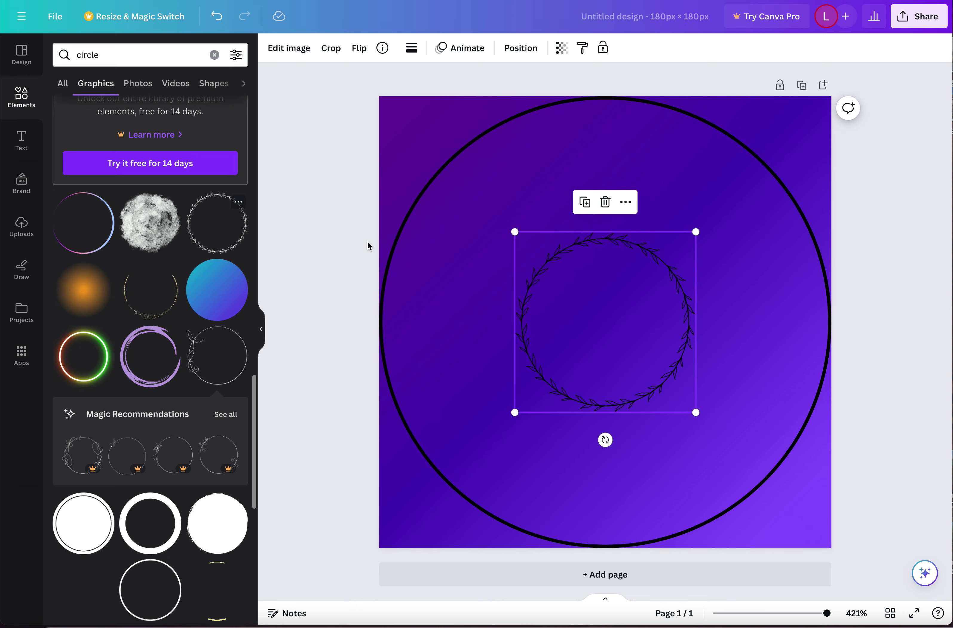
Step: Move the laurel wreath to the top-left and enlarge it to about 176 × 175 inside the ring
{"action": "left_click", "coordinate": [538, 286]}
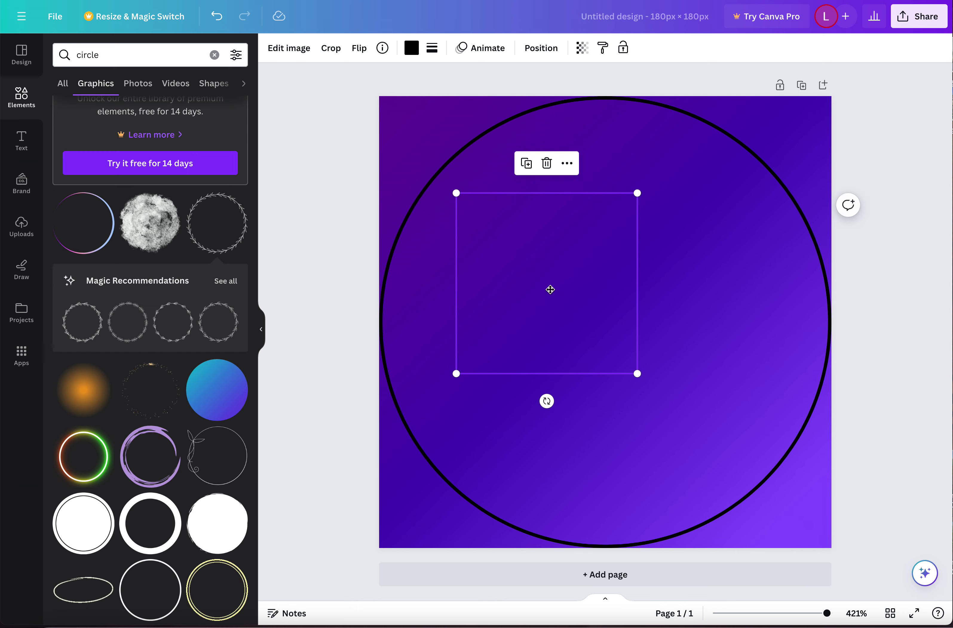
{"action": "left_click_drag", "start_coordinate": [538, 286], "coordinate": [499, 213]}
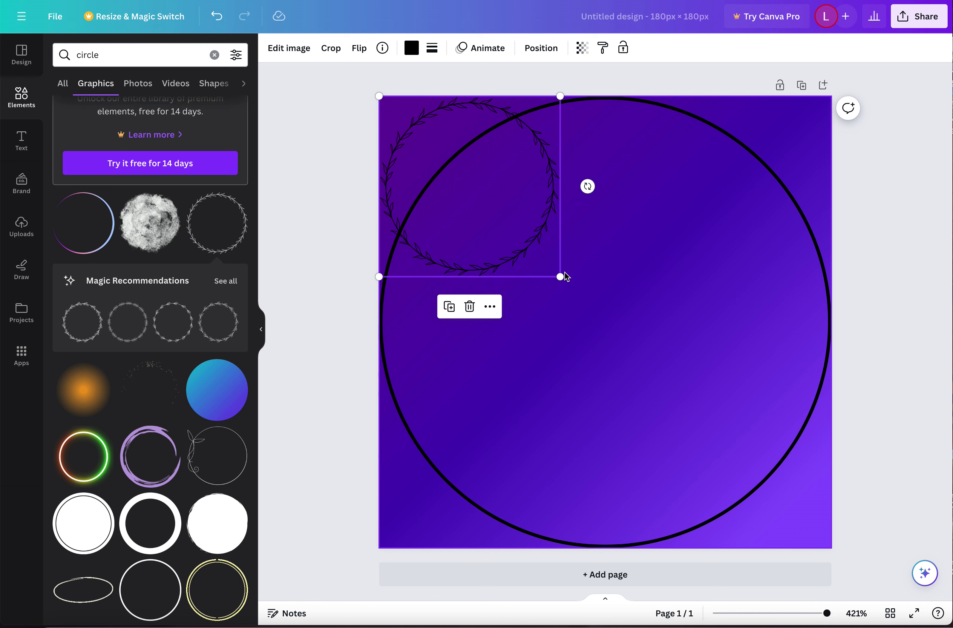
{"action": "left_click_drag", "start_coordinate": [565, 274], "coordinate": [868, 504]}
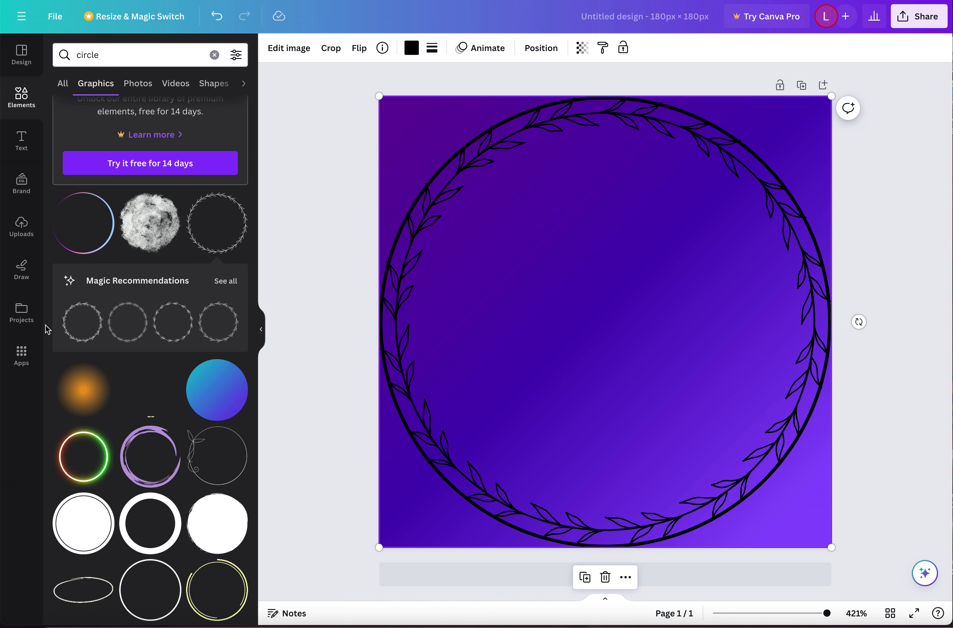
{"action": "left_click", "coordinate": [21, 140]}
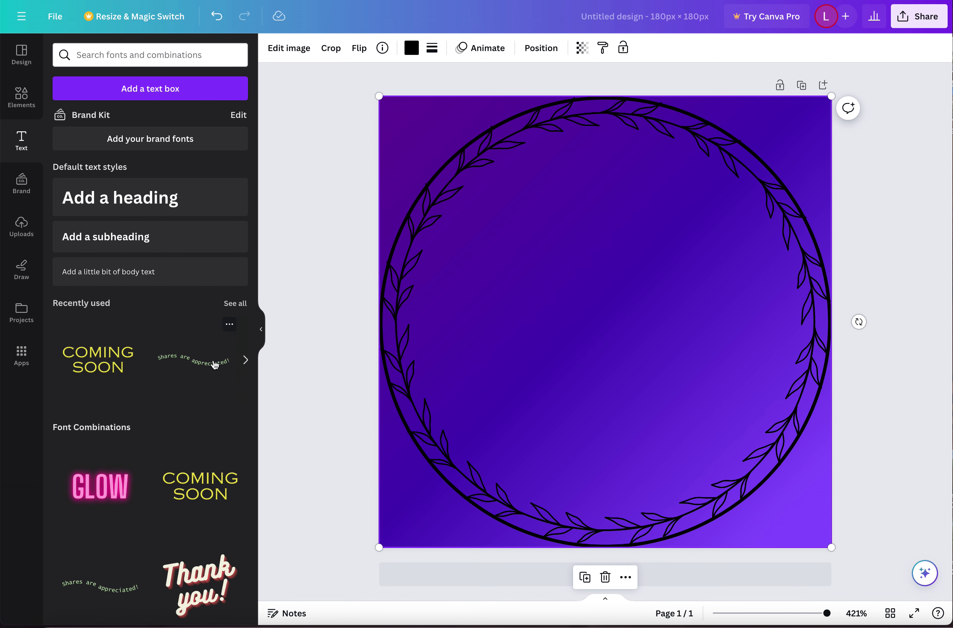
Step: Add the curved 'shares are appreciated!' text combination, then delete it after a failed edit
{"action": "left_click", "coordinate": [191, 359]}
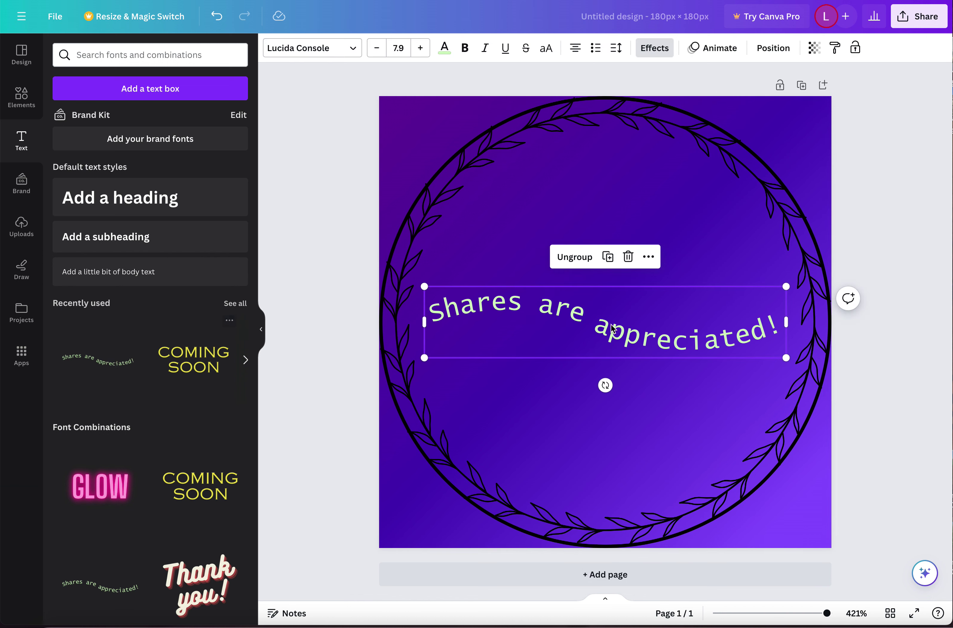
{"action": "double_click", "coordinate": [760, 341]}
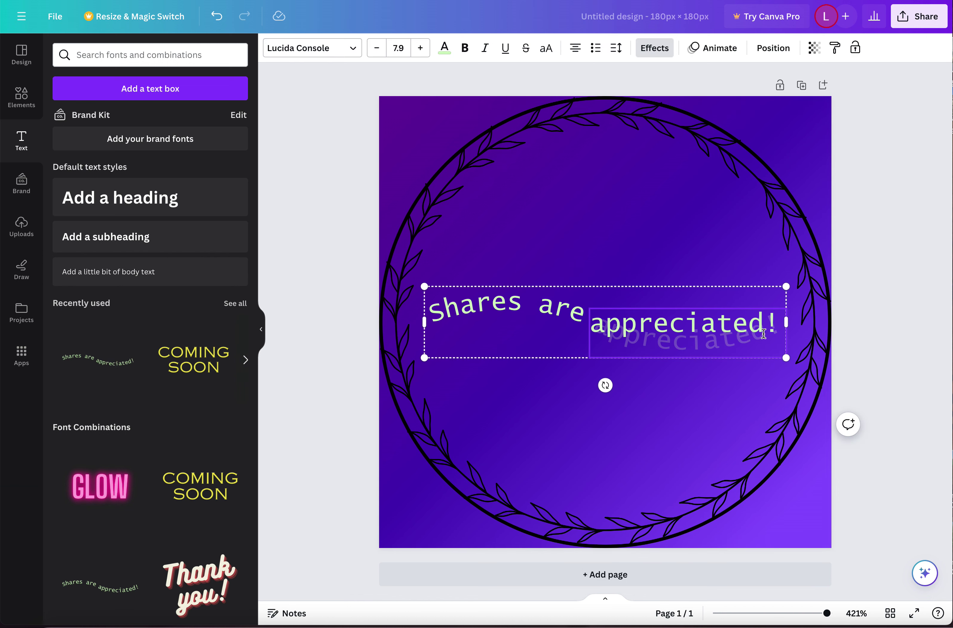
{"action": "key", "text": "BackSpace"}
{"action": "key", "text": "BackSpace"}
{"action": "key", "text": "BackSpace"}
{"action": "key", "text": "BackSpace"}
{"action": "key", "text": "BackSpace"}
{"action": "key", "text": "BackSpace"}
{"action": "key", "text": "BackSpace"}
{"action": "key", "text": "BackSpace"}
{"action": "key", "text": "BackSpace"}
{"action": "key", "text": "BackSpace"}
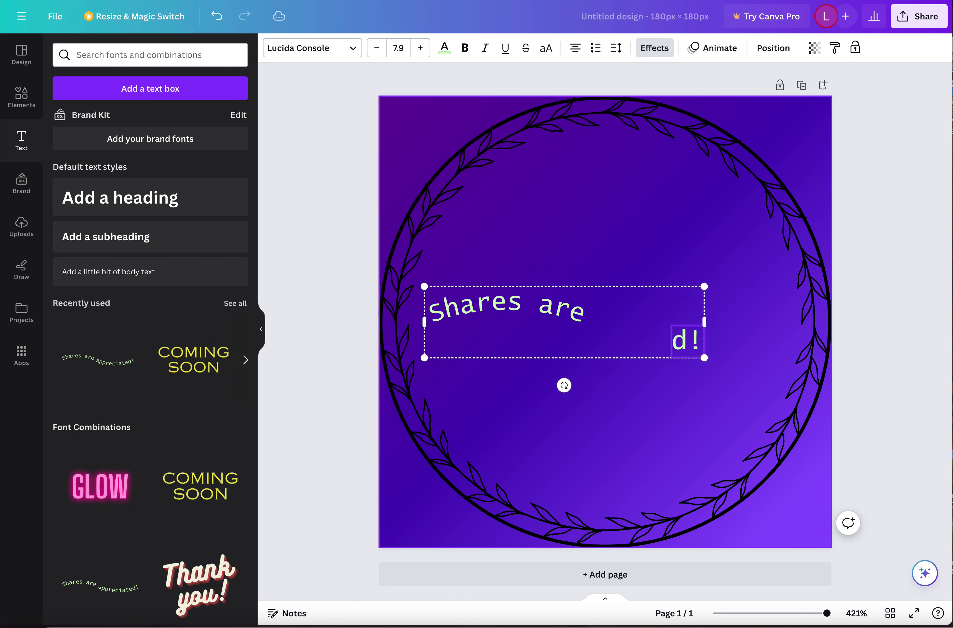
{"action": "key", "text": "BackSpace"}
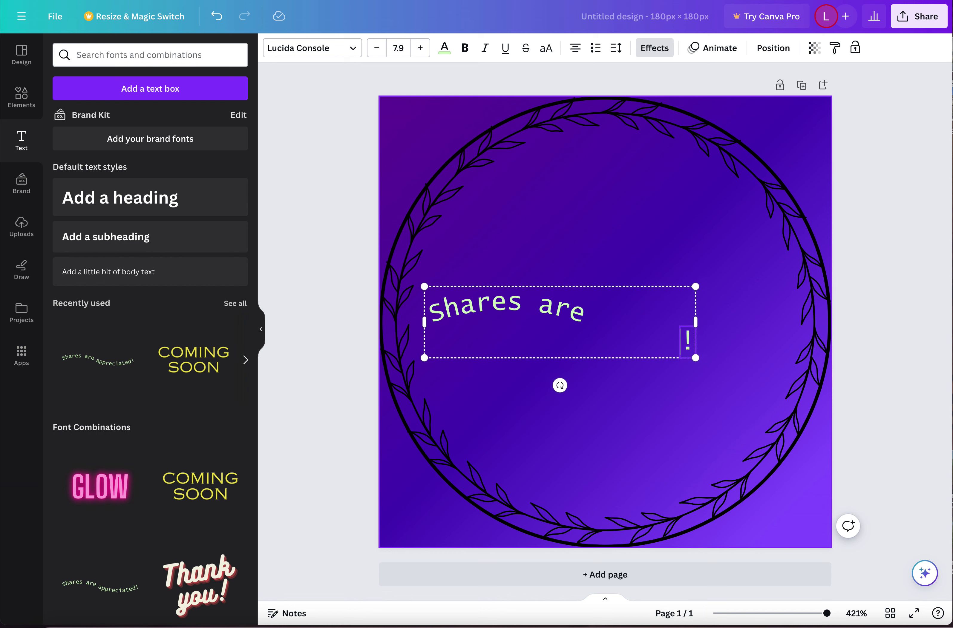
{"action": "key", "text": "BackSpace"}
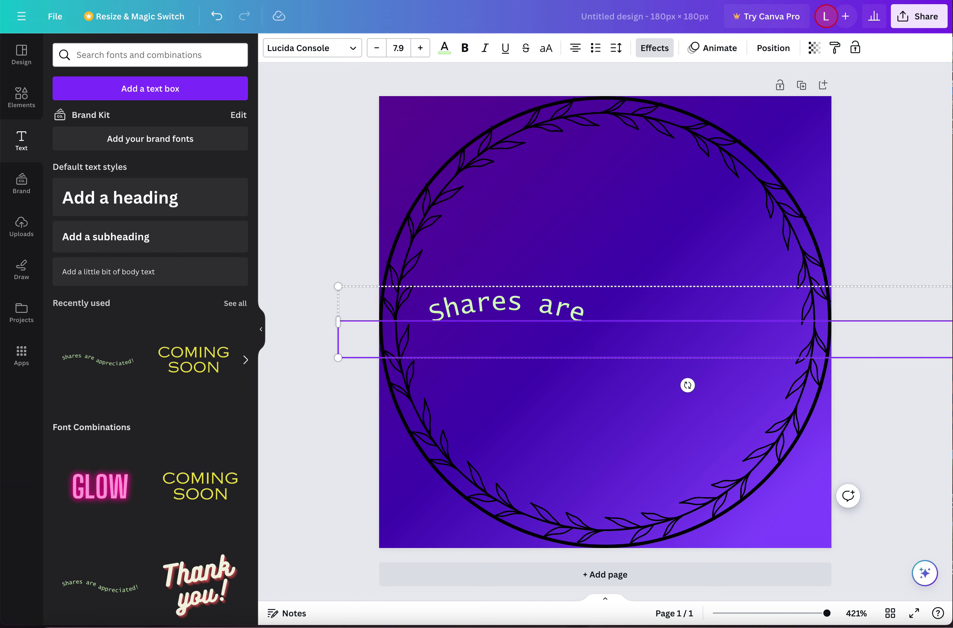
{"action": "left_click", "coordinate": [525, 408]}
{"action": "left_click", "coordinate": [497, 306]}
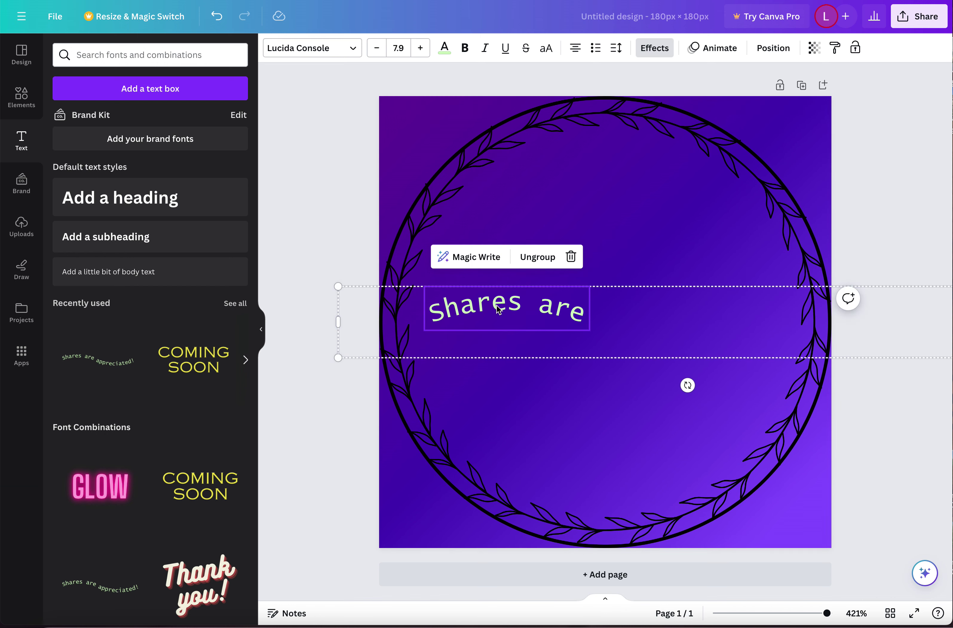
{"action": "key", "text": "BackSpace"}
{"action": "left_click", "coordinate": [463, 338]}
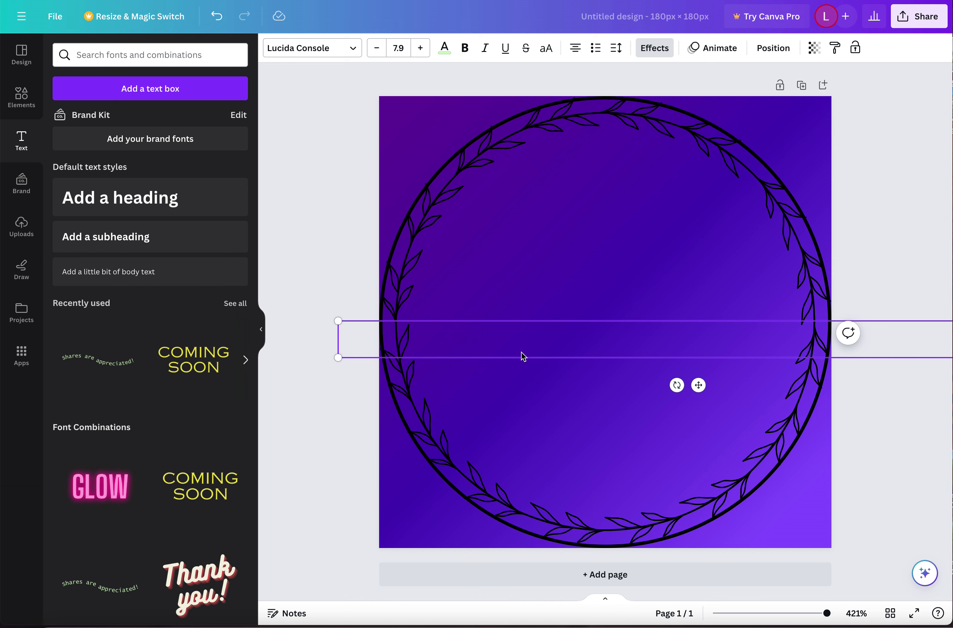
{"action": "key", "text": "BackSpace"}
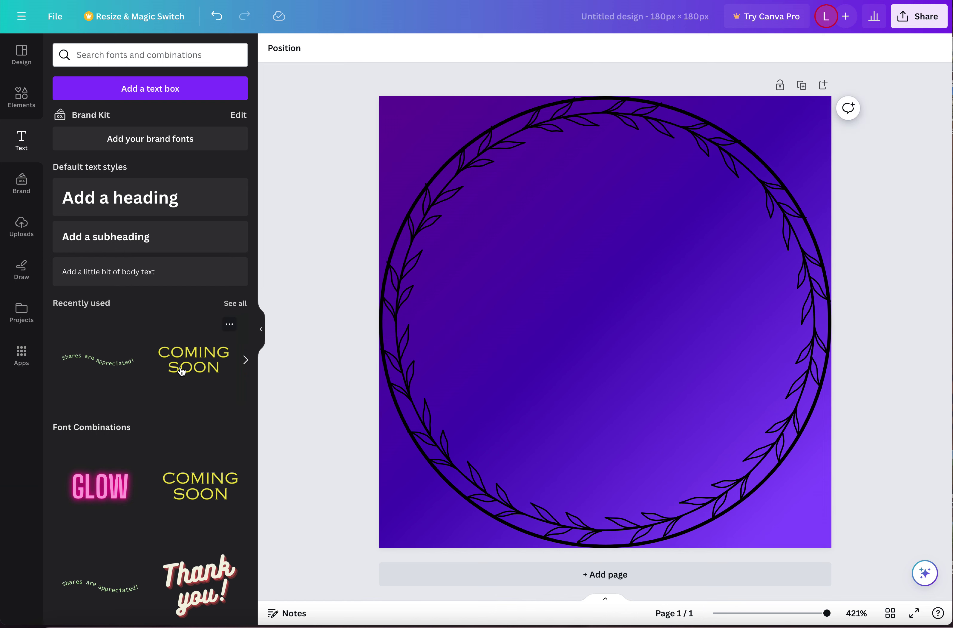
Step: Re-add the curved text, drop 'appreciated!', and retype the rest as 'willow star'
{"action": "left_click", "coordinate": [116, 357]}
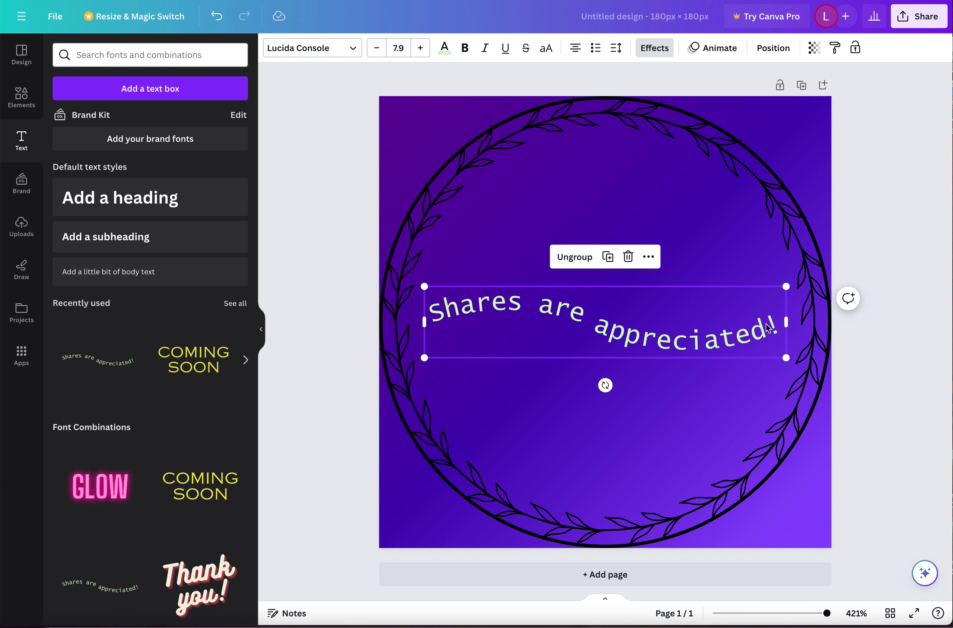
{"action": "key", "text": "Delete"}
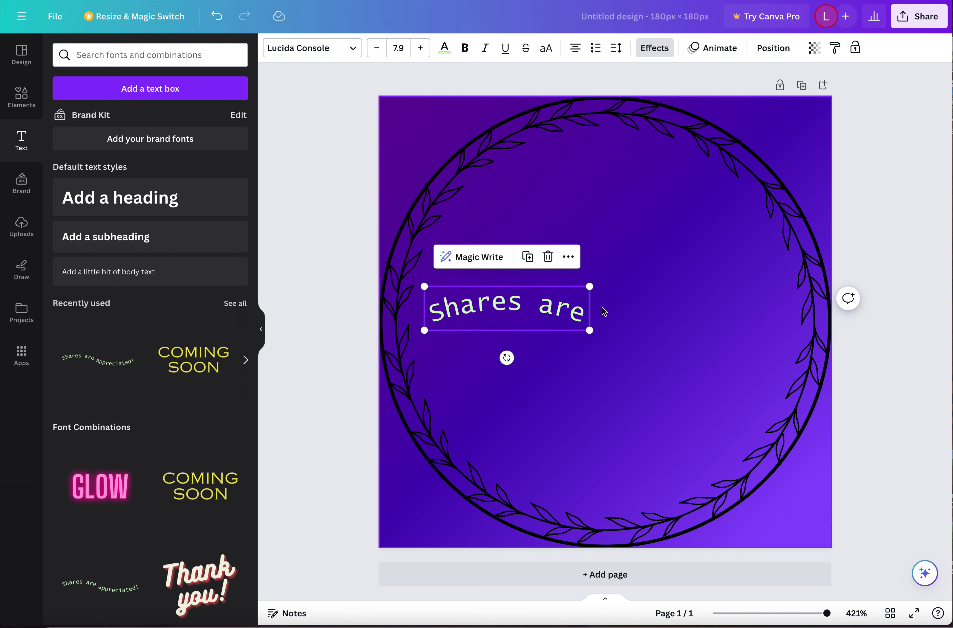
{"action": "double_click", "coordinate": [576, 310]}
{"action": "key", "text": "BackSpace"}
{"action": "key", "text": "BackSpace"}
{"action": "key", "text": "BackSpace"}
{"action": "key", "text": "BackSpace"}
{"action": "key", "text": "BackSpace"}
{"action": "key", "text": "BackSpace"}
{"action": "key", "text": "BackSpace"}
{"action": "key", "text": "BackSpace"}
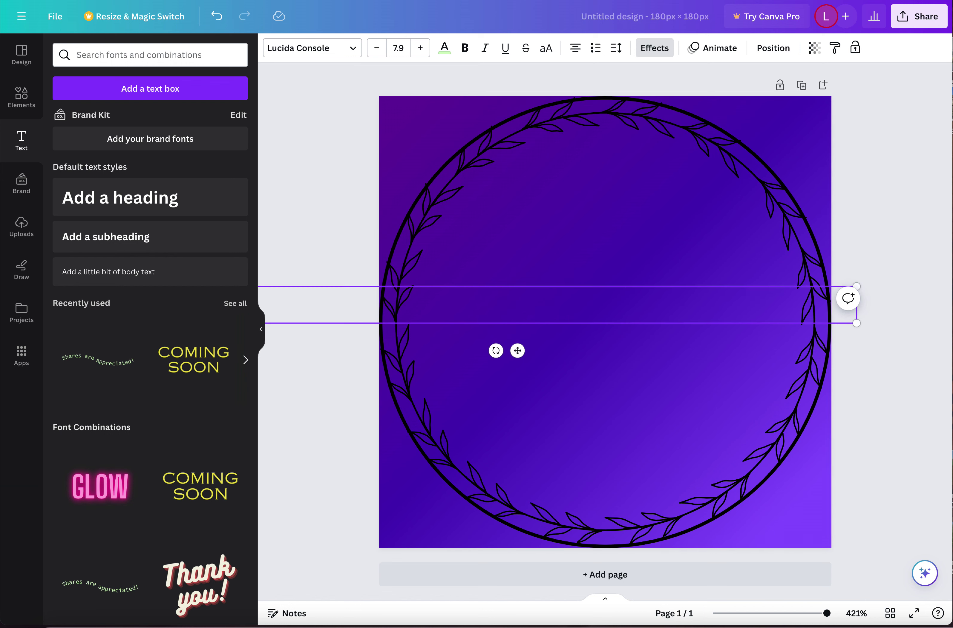
{"action": "type", "text": "willow star"}
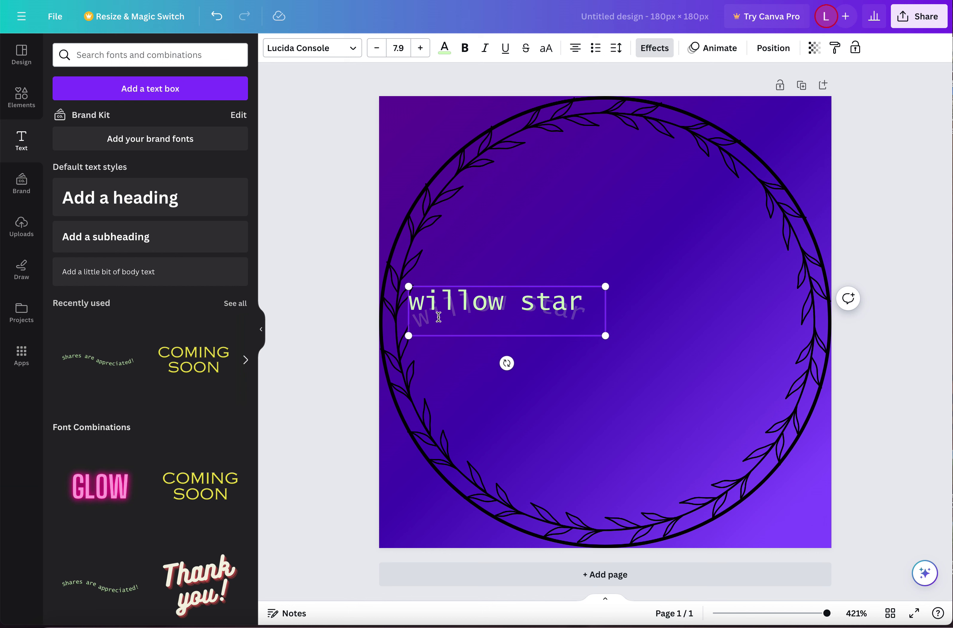
Step: Centre the curved 'willow star' text inside the wreath and enlarge it
{"action": "left_click", "coordinate": [733, 379]}
{"action": "left_click", "coordinate": [511, 308]}
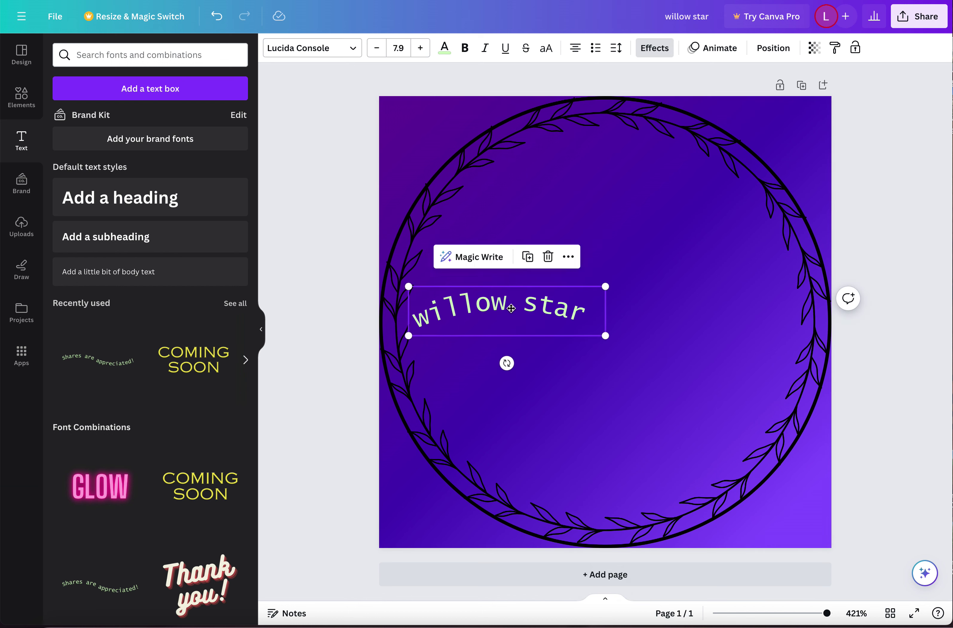
{"action": "left_click_drag", "start_coordinate": [511, 308], "coordinate": [616, 345]}
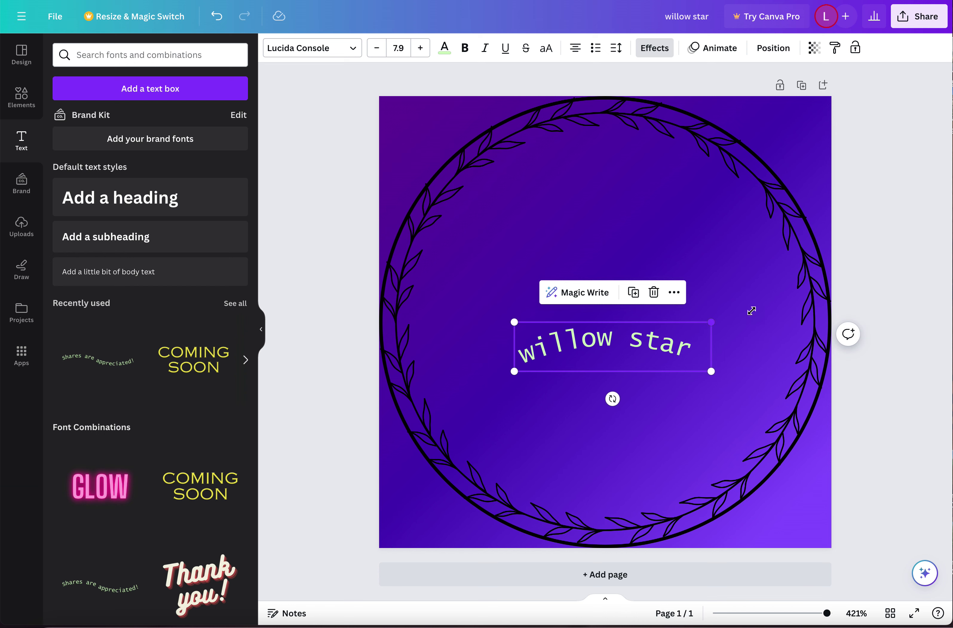
{"action": "left_click_drag", "start_coordinate": [752, 311], "coordinate": [857, 299]}
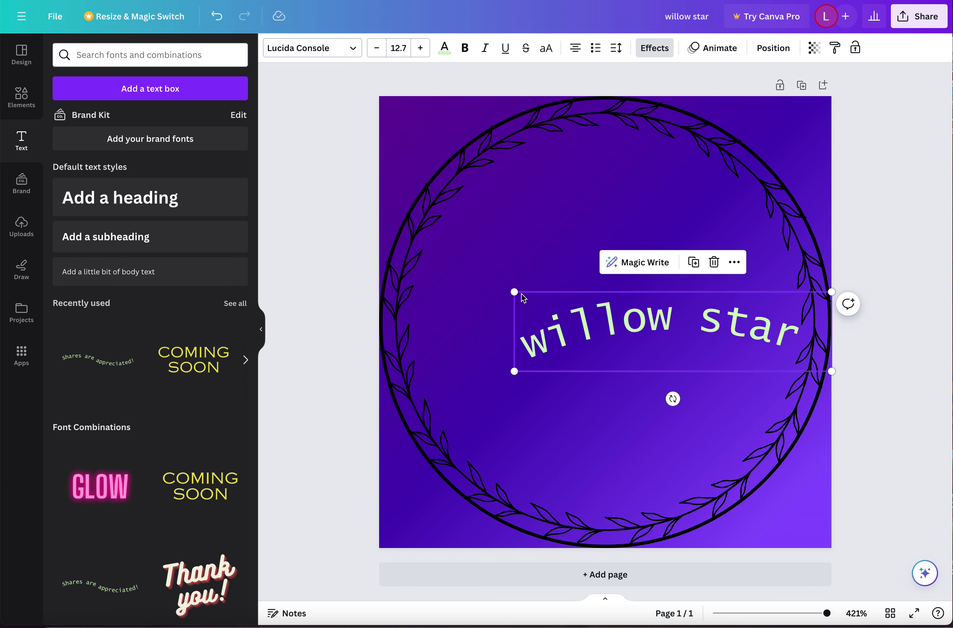
{"action": "left_click_drag", "start_coordinate": [514, 291], "coordinate": [443, 273]}
{"action": "left_click_drag", "start_coordinate": [535, 313], "coordinate": [518, 345]}
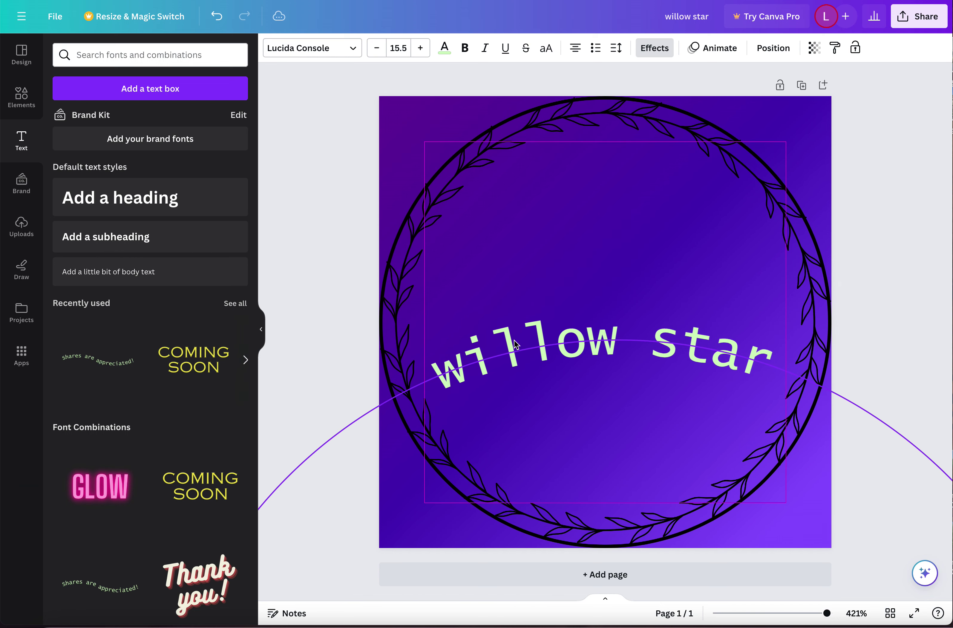
Step: Add the two-rabbit photo from Uploads above the text, tilted about 14°
{"action": "left_click", "coordinate": [22, 225]}
{"action": "left_click", "coordinate": [98, 261]}
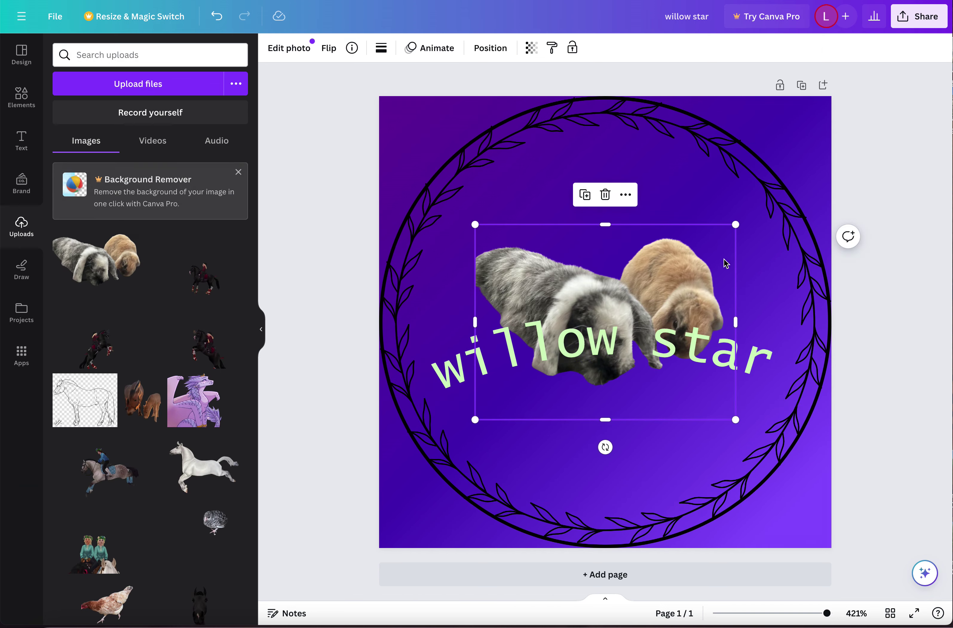
{"action": "left_click_drag", "start_coordinate": [695, 285], "coordinate": [671, 244]}
{"action": "left_click_drag", "start_coordinate": [581, 406], "coordinate": [548, 417]}
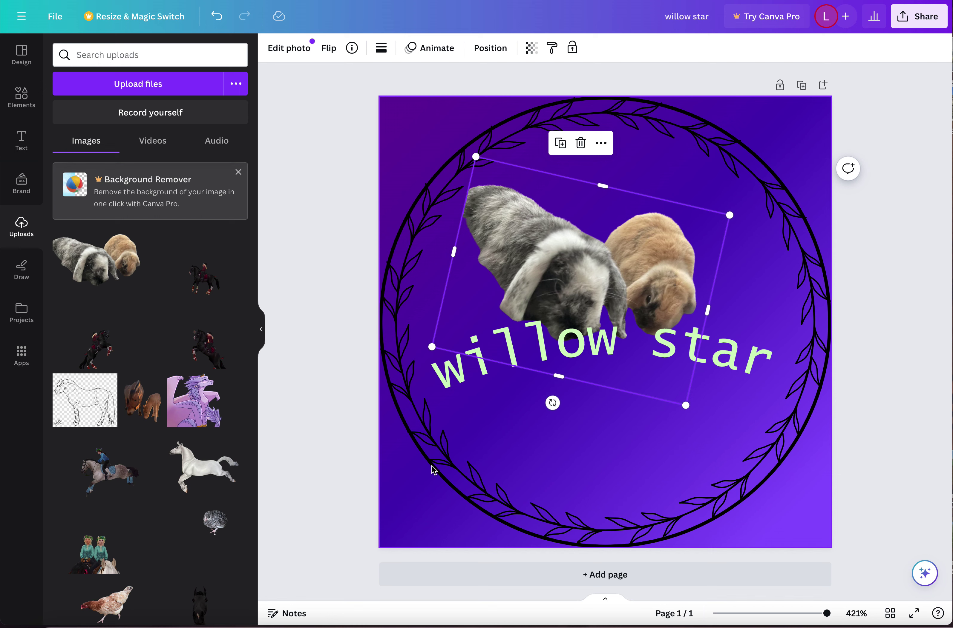
{"action": "left_click", "coordinate": [333, 493]}
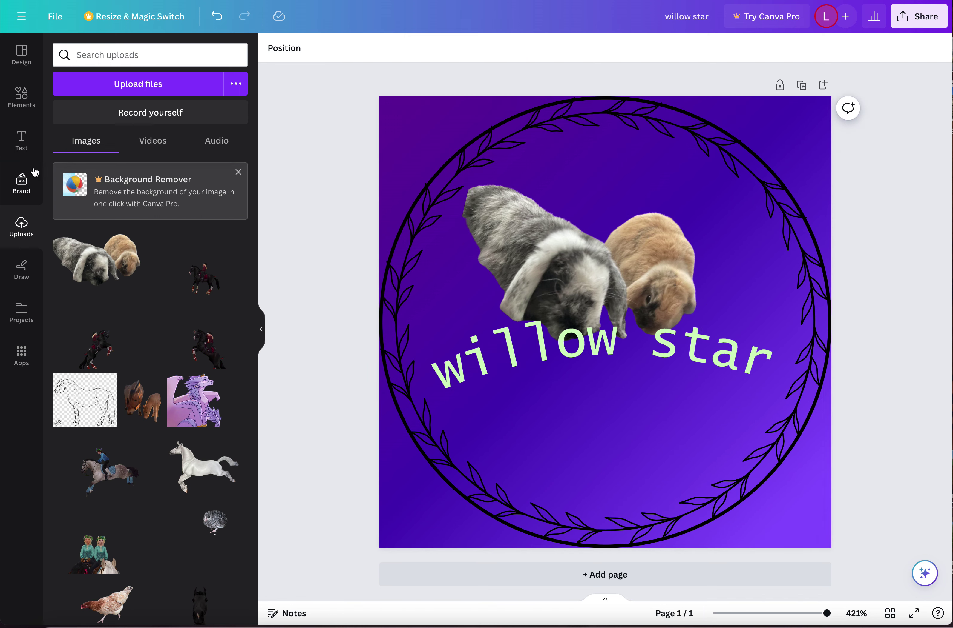
{"action": "left_click", "coordinate": [22, 96]}
Step: Search Elements for 'horse' and add the sketched horse drawing
{"action": "left_click", "coordinate": [117, 49]}
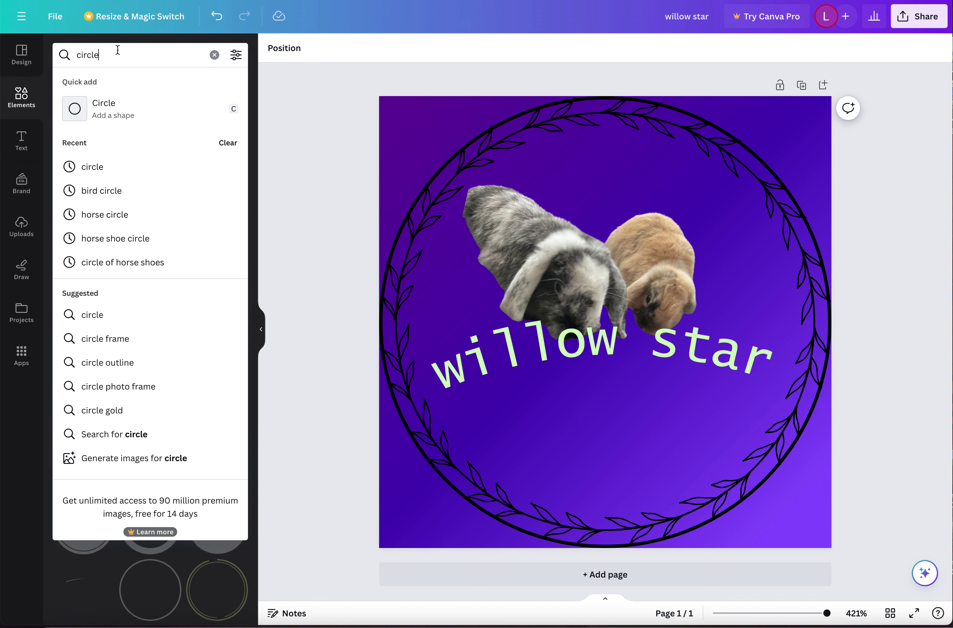
{"action": "key", "text": "BackSpace"}
{"action": "key", "text": "BackSpace"}
{"action": "key", "text": "BackSpace"}
{"action": "key", "text": "BackSpace"}
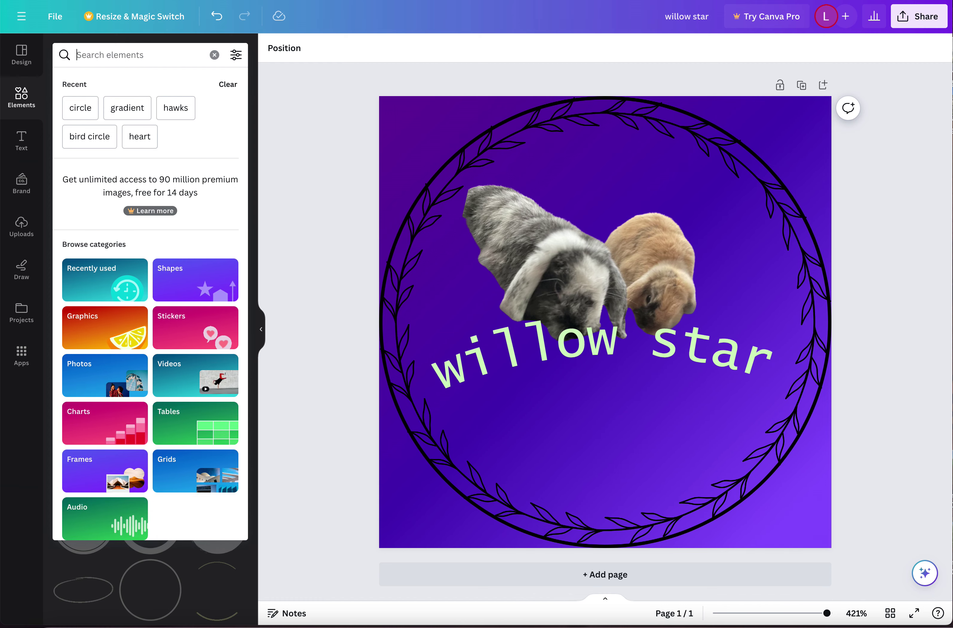
{"action": "type", "text": "horse"}
{"action": "key", "text": "Return"}
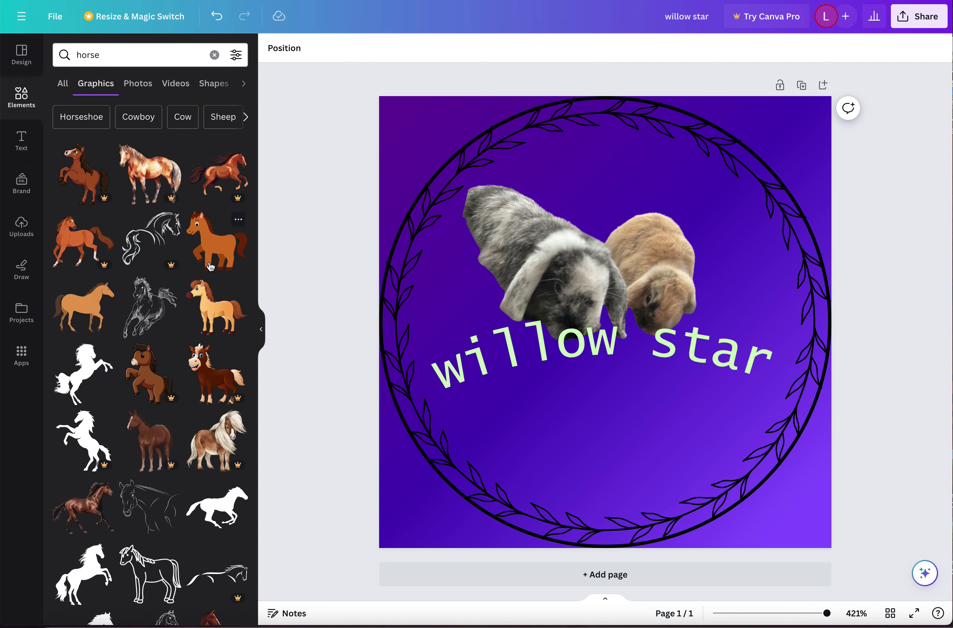
{"action": "left_click", "coordinate": [153, 308]}
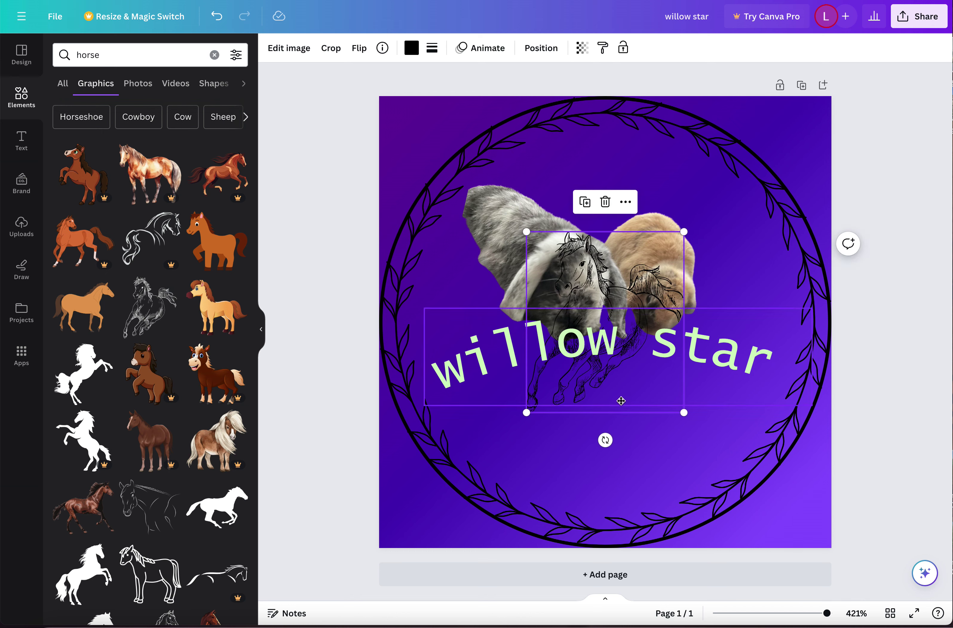
Step: Move the horse below the text, shrink it, and set its transparency to 32
{"action": "mouse_move", "coordinate": [621, 402]}
{"action": "left_mouse_down"}
{"action": "mouse_move", "coordinate": [628, 491]}
{"action": "mouse_move", "coordinate": [653, 491]}
{"action": "mouse_move", "coordinate": [645, 480]}
{"action": "left_mouse_up"}
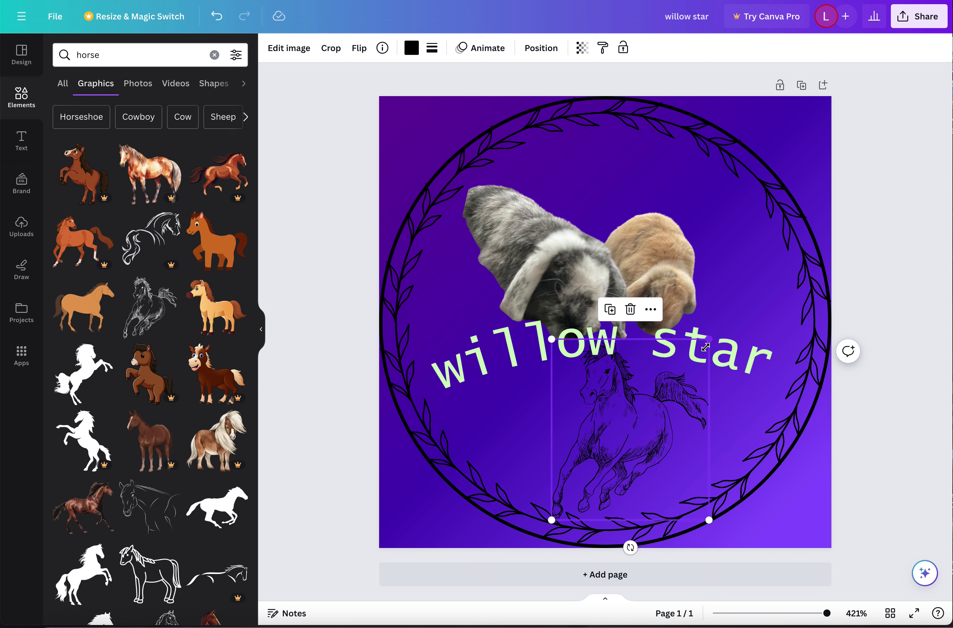
{"action": "mouse_move", "coordinate": [705, 348]}
{"action": "left_mouse_down"}
{"action": "mouse_move", "coordinate": [693, 372]}
{"action": "mouse_move", "coordinate": [703, 366]}
{"action": "left_mouse_up"}
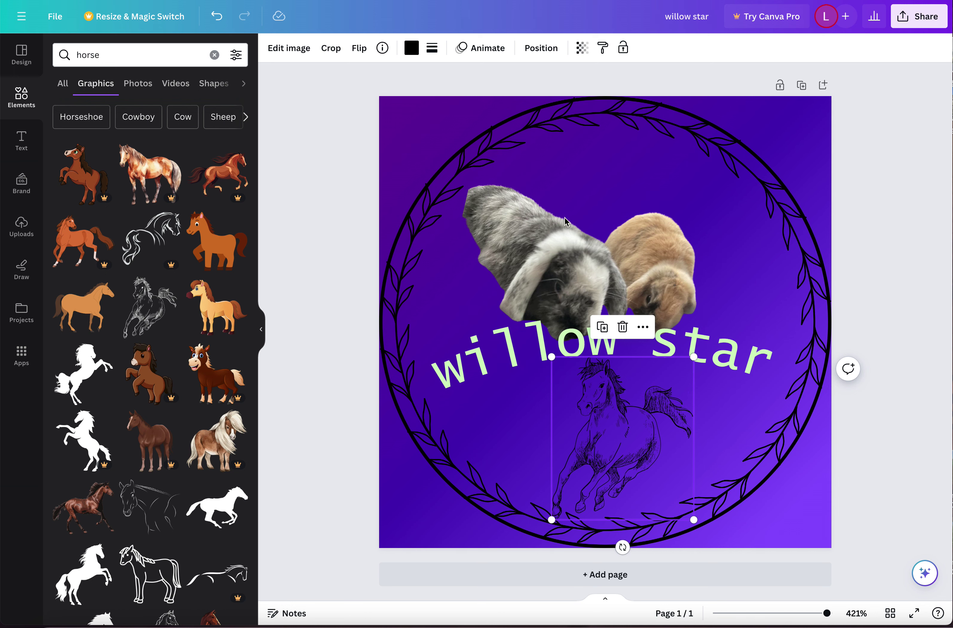
{"action": "left_click", "coordinate": [584, 48]}
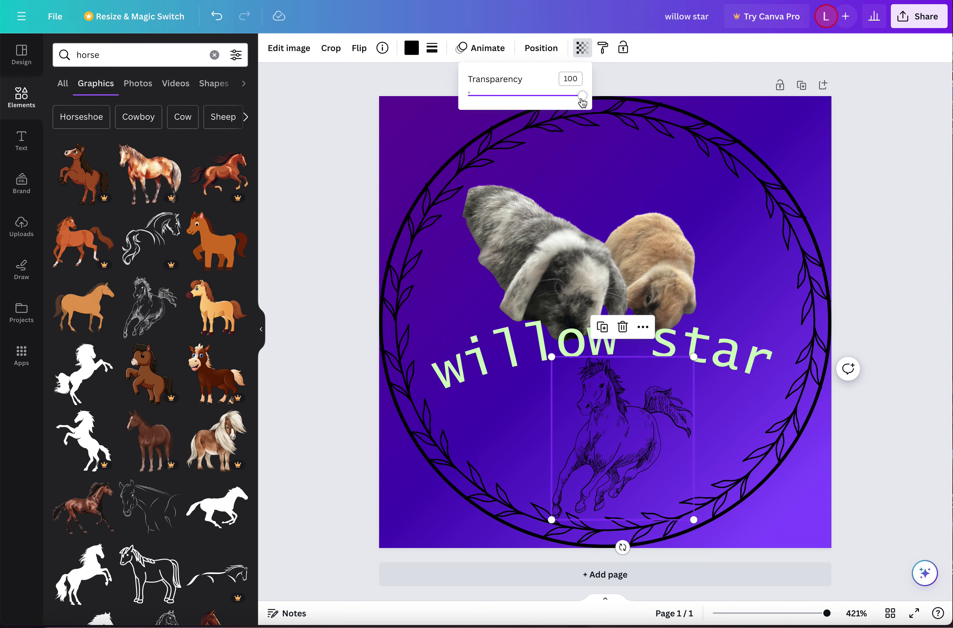
{"action": "mouse_move", "coordinate": [582, 102]}
{"action": "left_mouse_down"}
{"action": "mouse_move", "coordinate": [473, 113]}
{"action": "mouse_move", "coordinate": [581, 123]}
{"action": "left_mouse_up"}
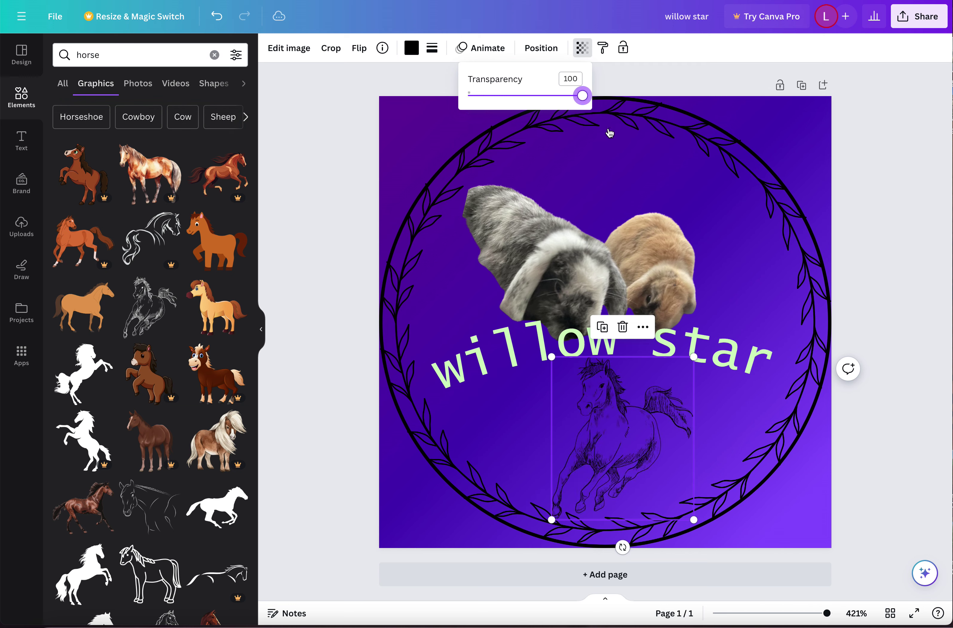
{"action": "left_click", "coordinate": [311, 315]}
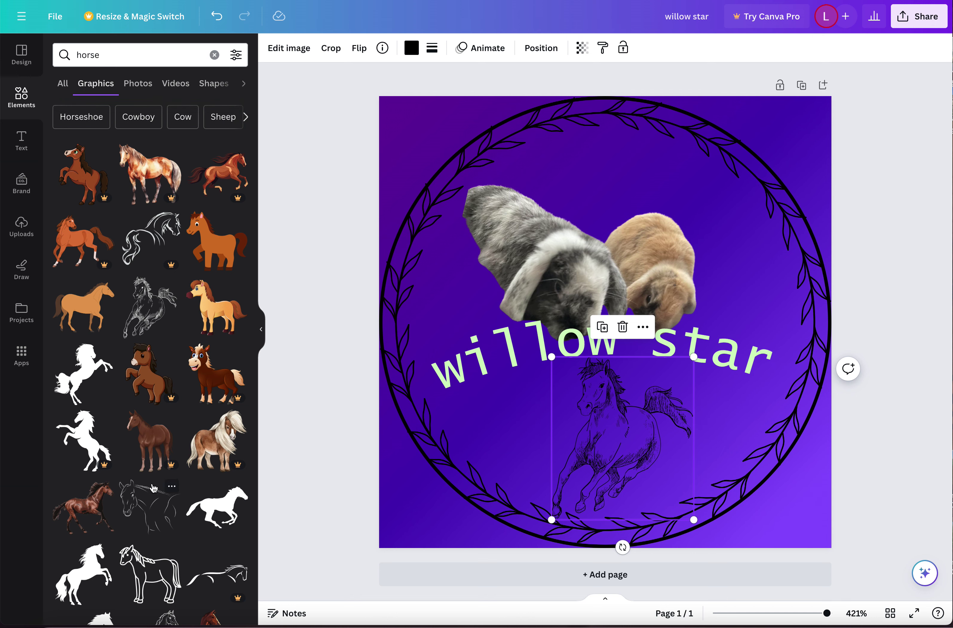
Step: Search Elements for 'chicken' and add the sketched hen drawing
{"action": "left_click", "coordinate": [168, 54]}
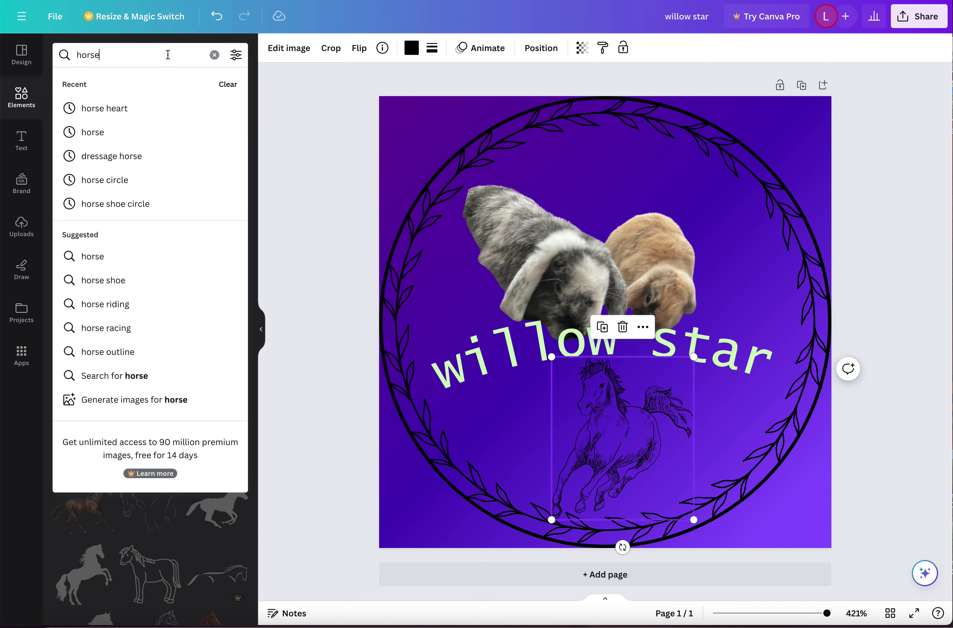
{"action": "key", "text": "BackSpace"}
{"action": "key", "text": "BackSpace"}
{"action": "key", "text": "BackSpace"}
{"action": "key", "text": "BackSpace"}
{"action": "key", "text": "BackSpace"}
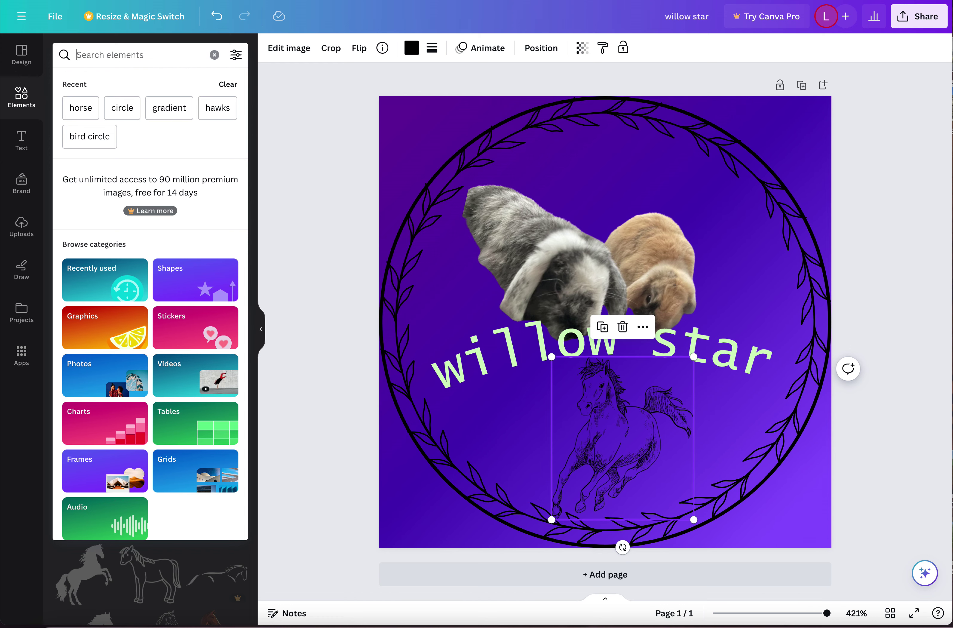
{"action": "type", "text": "chicken"}
{"action": "key", "text": "Return"}
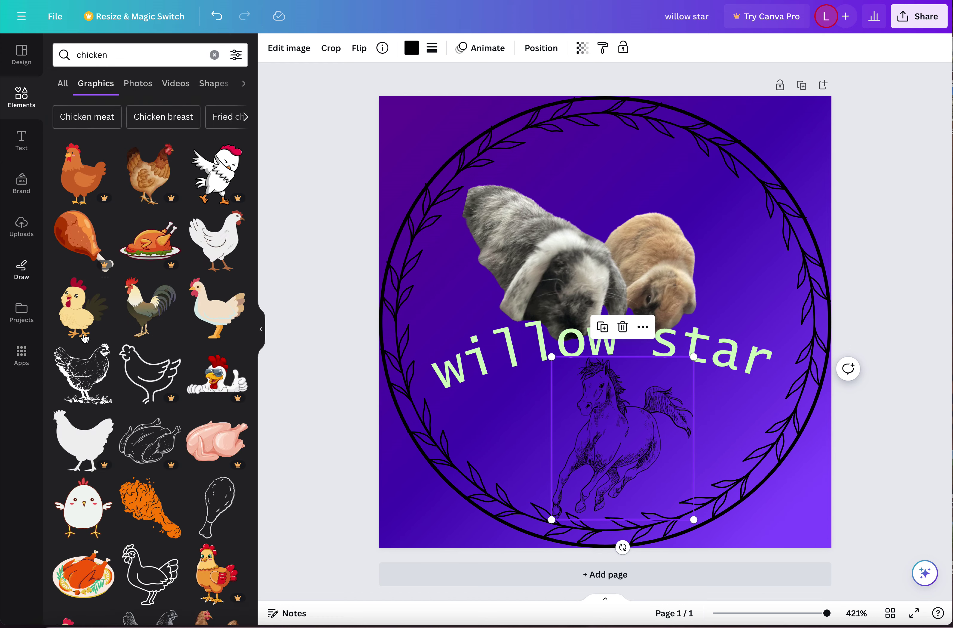
{"action": "left_click", "coordinate": [87, 361]}
Step: Shrink the hen and place it at the top of the wreath above the rabbits
{"action": "mouse_move", "coordinate": [630, 286]}
{"action": "left_mouse_down"}
{"action": "mouse_move", "coordinate": [557, 270]}
{"action": "mouse_move", "coordinate": [532, 429]}
{"action": "mouse_move", "coordinate": [536, 406]}
{"action": "left_mouse_up"}
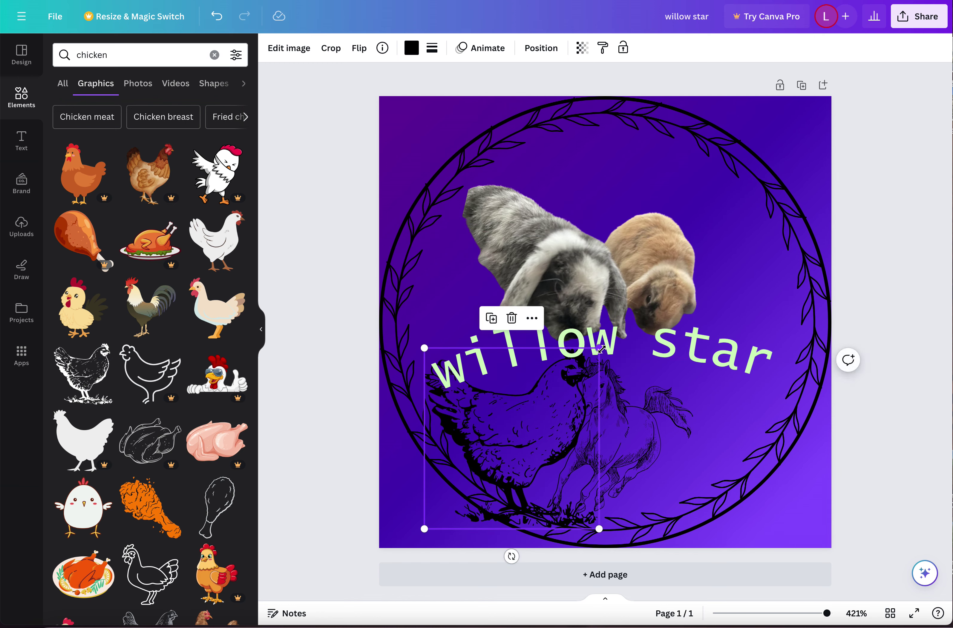
{"action": "mouse_move", "coordinate": [600, 349]}
{"action": "left_mouse_down"}
{"action": "mouse_move", "coordinate": [532, 415]}
{"action": "mouse_move", "coordinate": [627, 319]}
{"action": "mouse_move", "coordinate": [619, 163]}
{"action": "left_mouse_up"}
{"action": "left_click", "coordinate": [929, 193]}
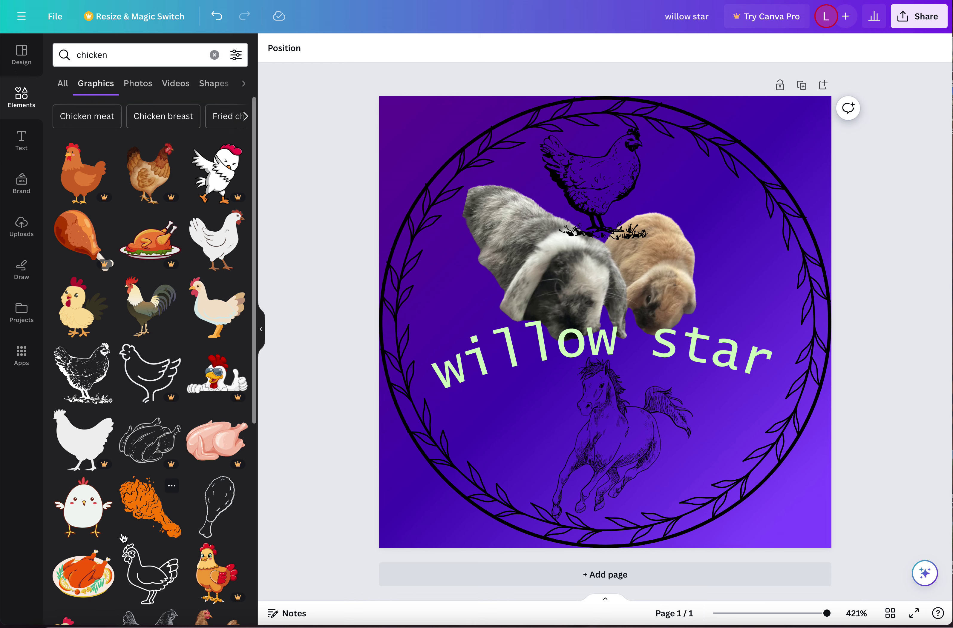
{"action": "scroll", "coordinate": [123, 538], "scroll_direction": "down", "scroll_amount": 5}
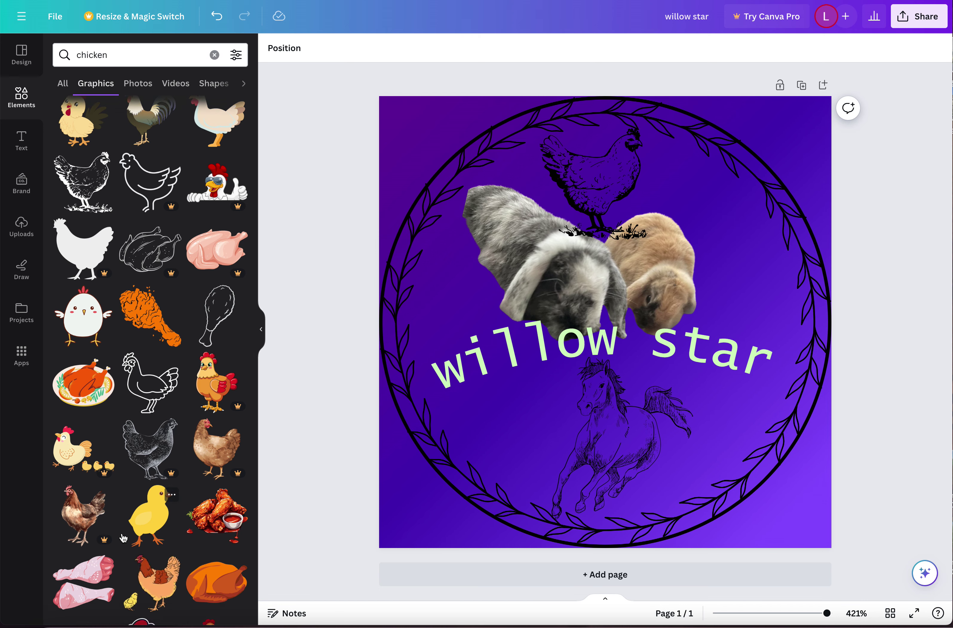
{"action": "scroll", "coordinate": [113, 394], "scroll_direction": "down", "scroll_amount": 4}
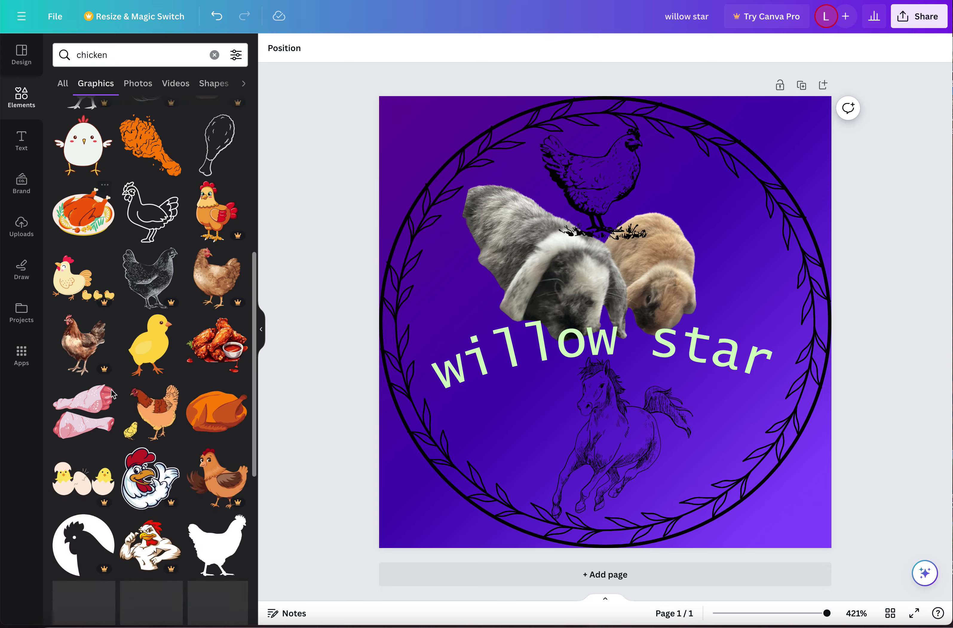
{"action": "scroll", "coordinate": [113, 394], "scroll_direction": "down", "scroll_amount": 4}
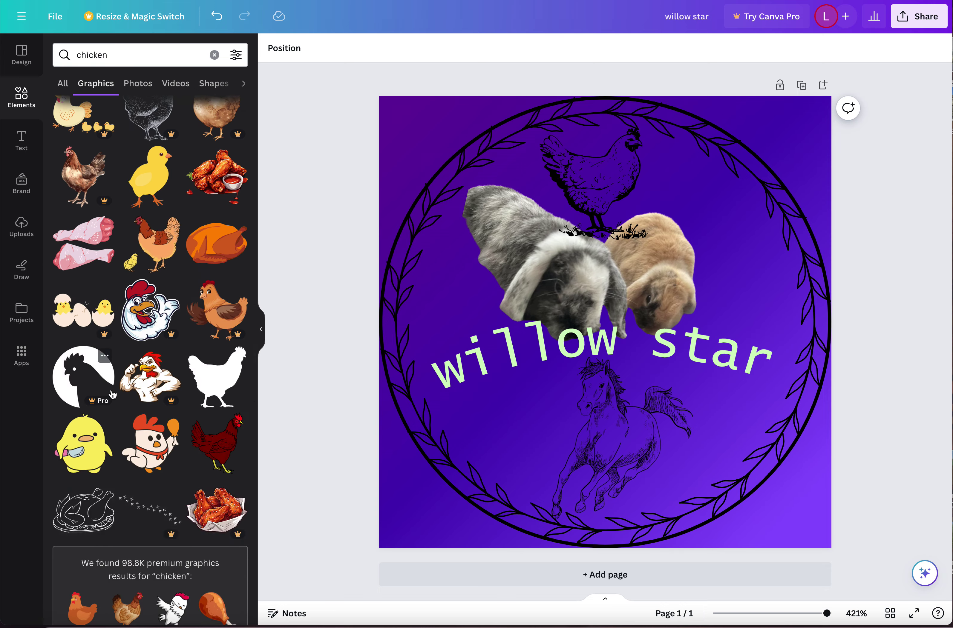
{"action": "scroll", "coordinate": [113, 394], "scroll_direction": "down", "scroll_amount": 6}
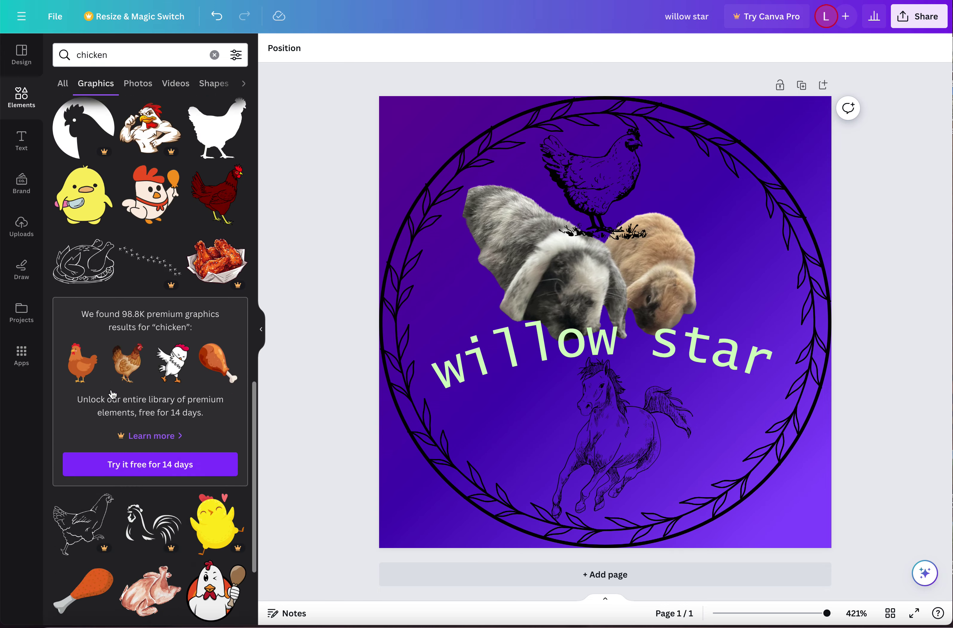
{"action": "scroll", "coordinate": [113, 394], "scroll_direction": "down", "scroll_amount": 7}
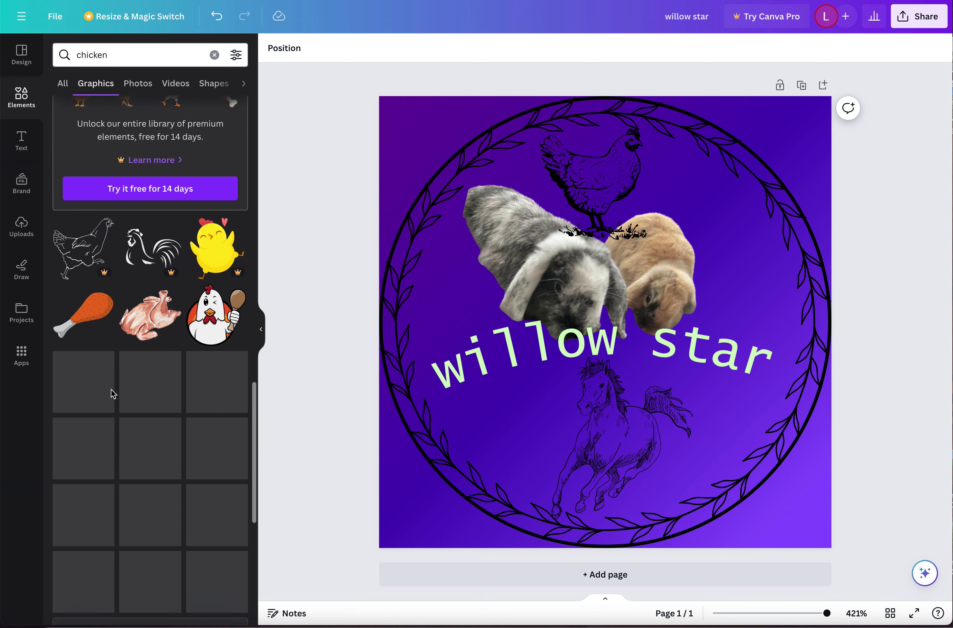
{"action": "scroll", "coordinate": [111, 390], "scroll_direction": "down", "scroll_amount": 2}
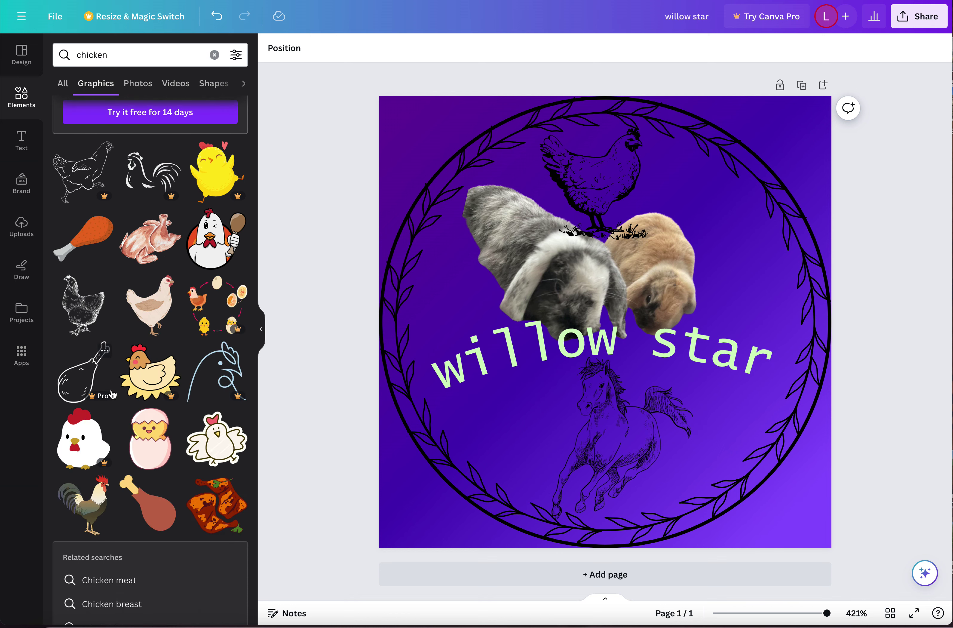
{"action": "scroll", "coordinate": [112, 394], "scroll_direction": "down", "scroll_amount": 4}
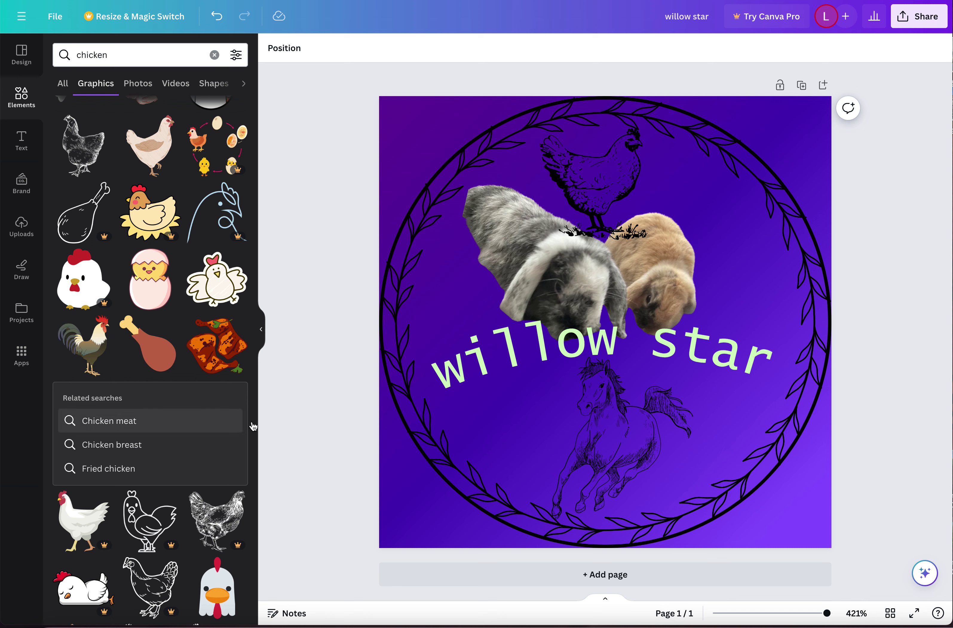